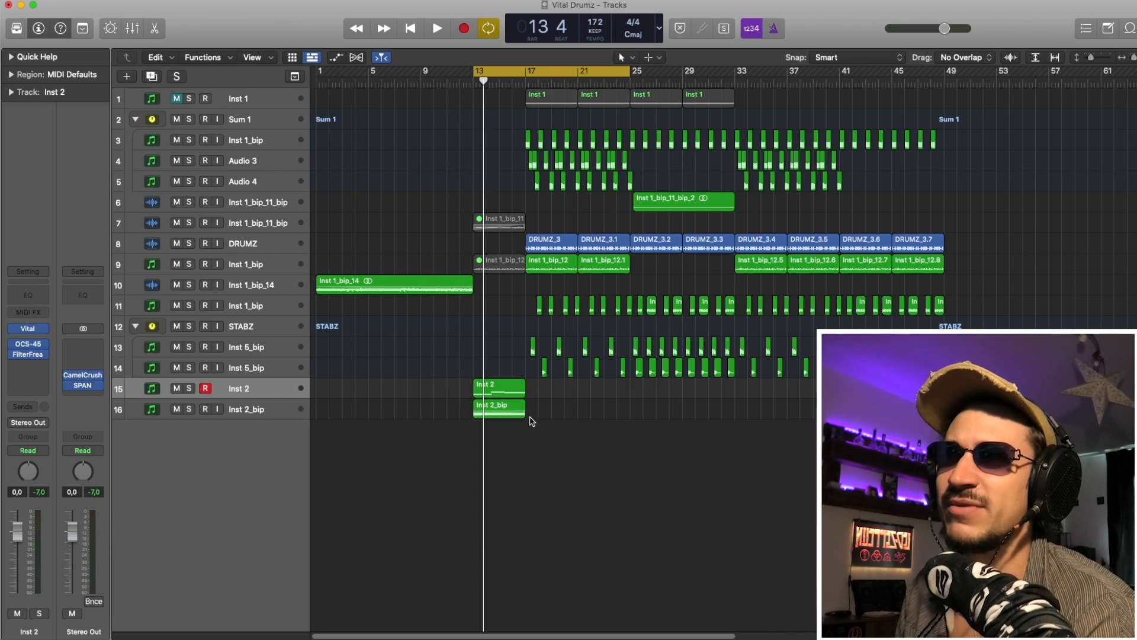
# Select the Inst 2 and Inst 2_bip regions and play them back within the arrangement.
pyautogui.moveTo(563, 443); pyautogui.dragTo(489, 395)
pyautogui.press('space')
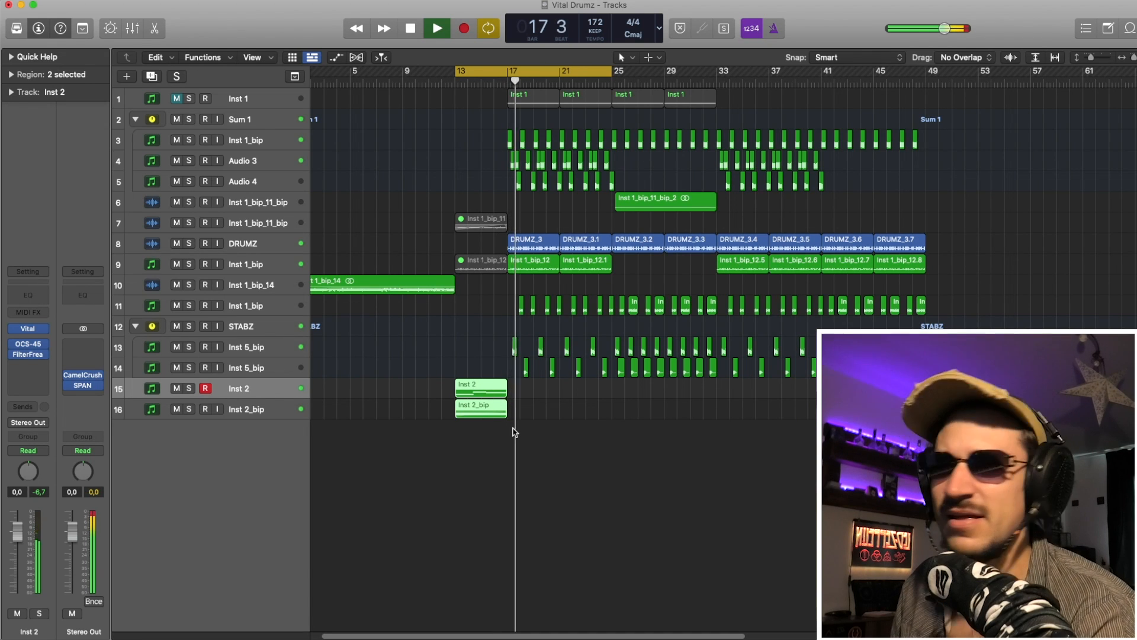
pyautogui.press('space')
pyautogui.click(386, 414)
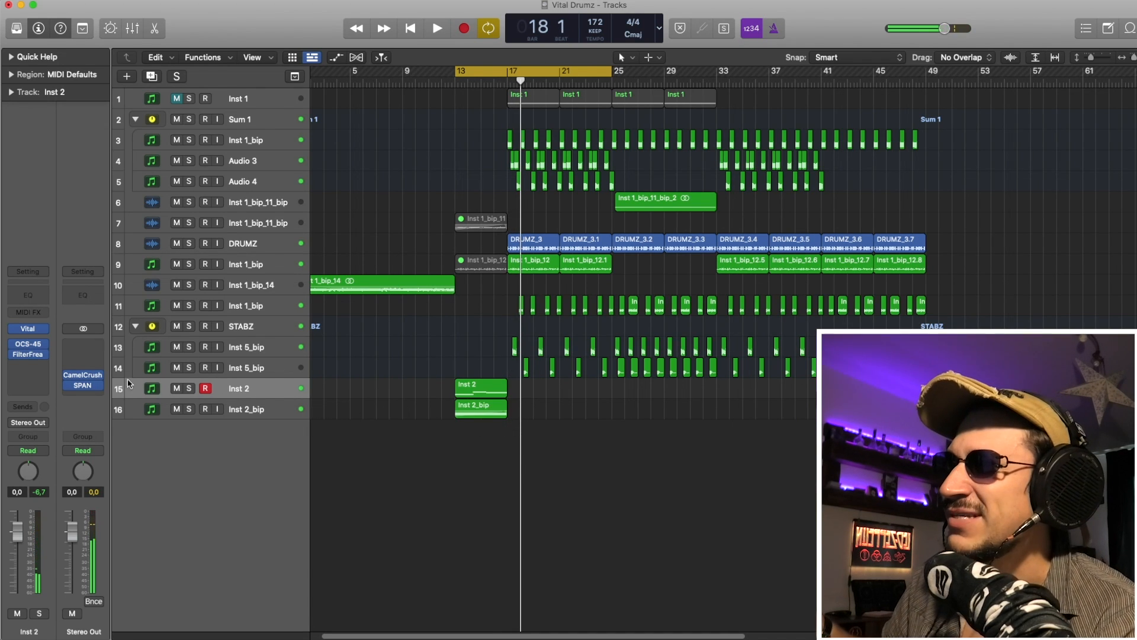
# Open the Vital synth on the Inst 2 track and switch off its chorus, distortion, flanger and filter effects.
pyautogui.click(36, 329)
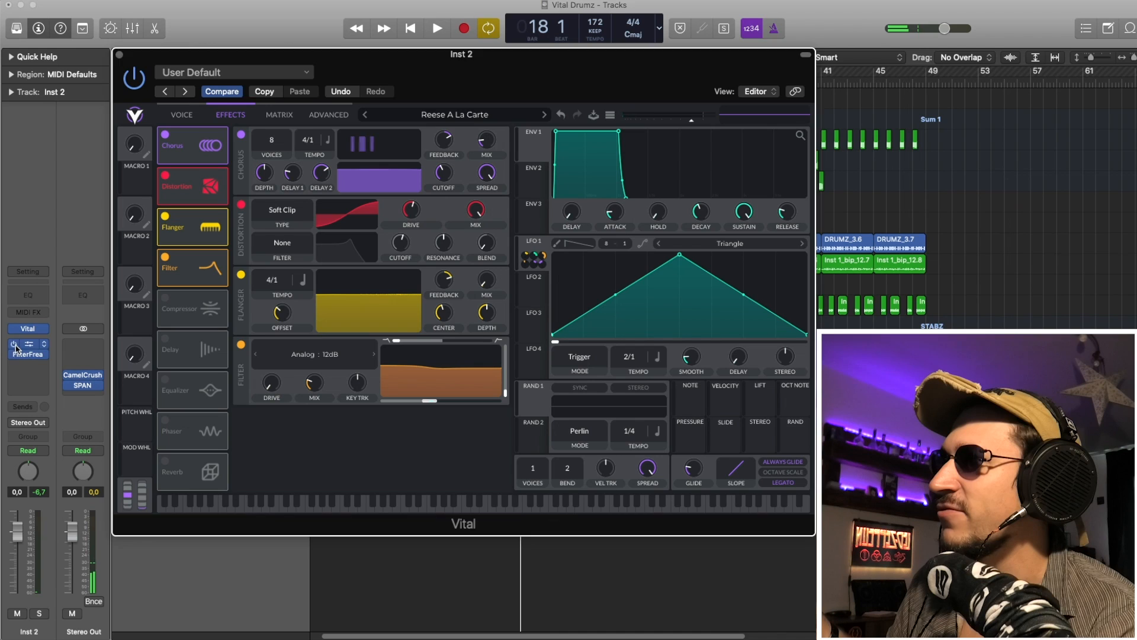
pyautogui.click(165, 134)
pyautogui.click(165, 174)
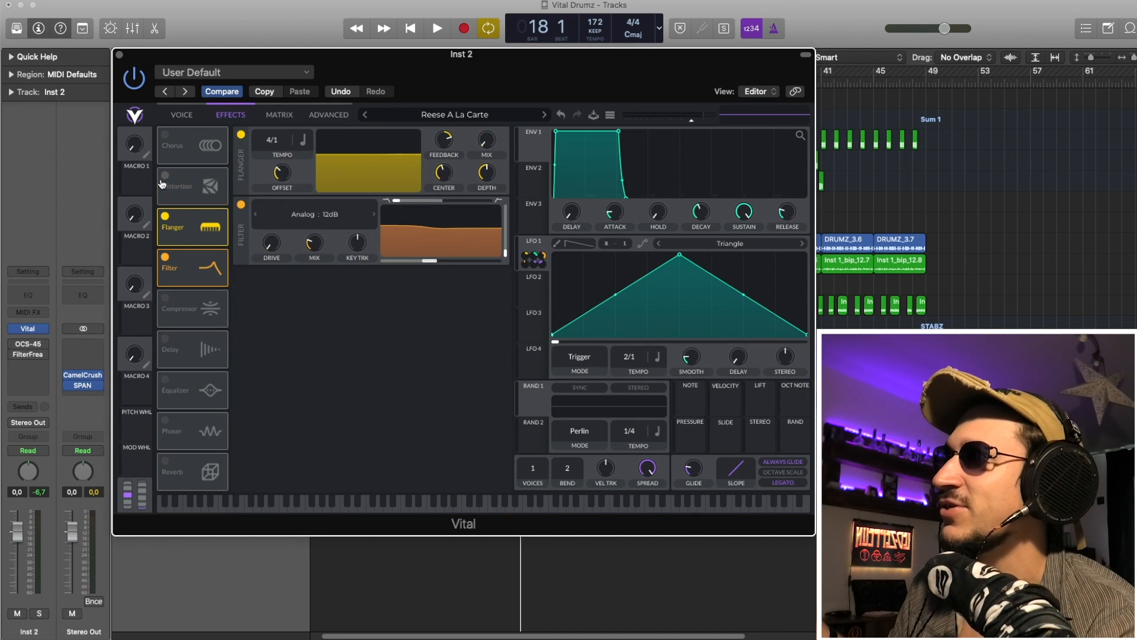
pyautogui.click(164, 216)
pyautogui.click(165, 256)
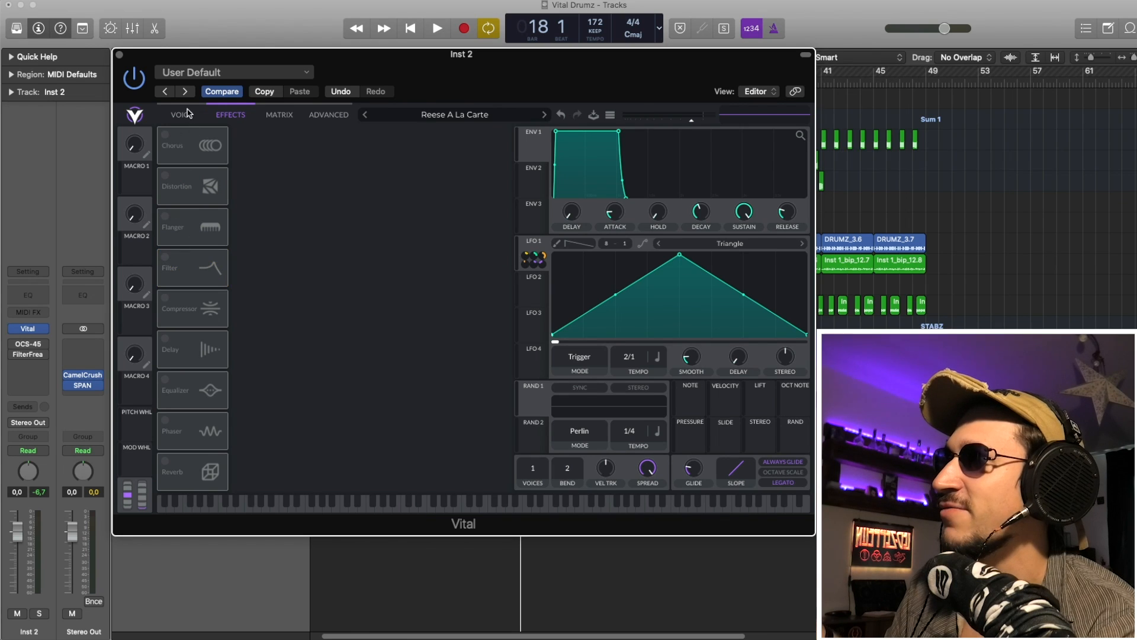
# Switch off filter 1, oscillator 3 and oscillator 2 in Vital's voice section, leaving only oscillator 1 active.
pyautogui.click(183, 115)
pyautogui.click(167, 384)
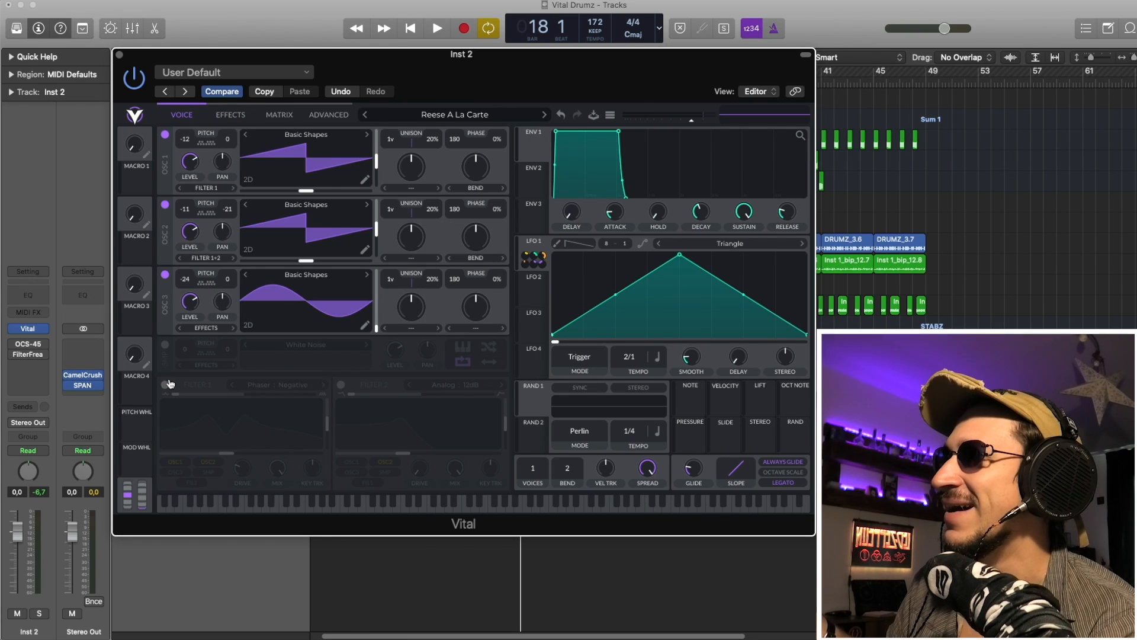
pyautogui.click(165, 275)
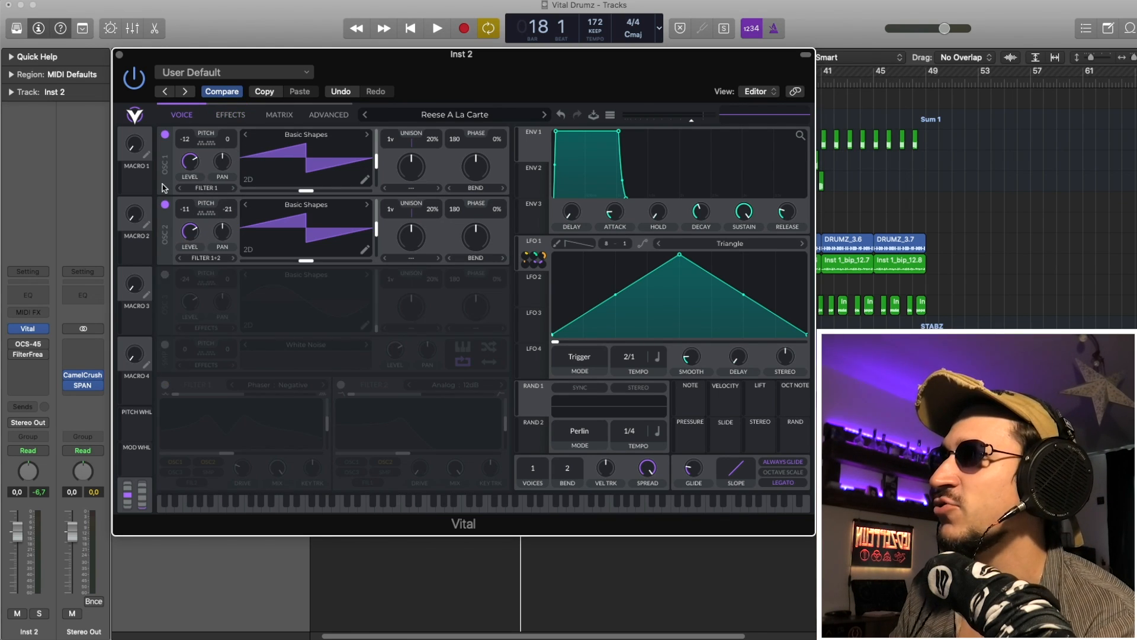
pyautogui.click(165, 205)
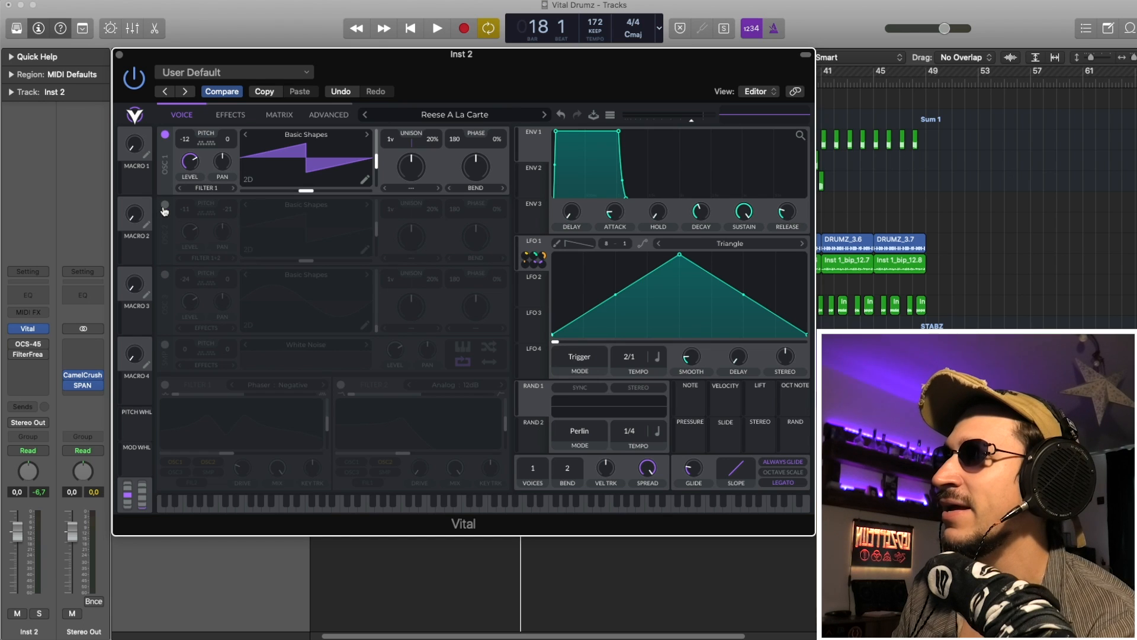
# Audition the Inst 2 region's notes in the piano roll and play the loop with only oscillator 1 active.
pyautogui.click(119, 52)
pyautogui.doubleClick(487, 388)
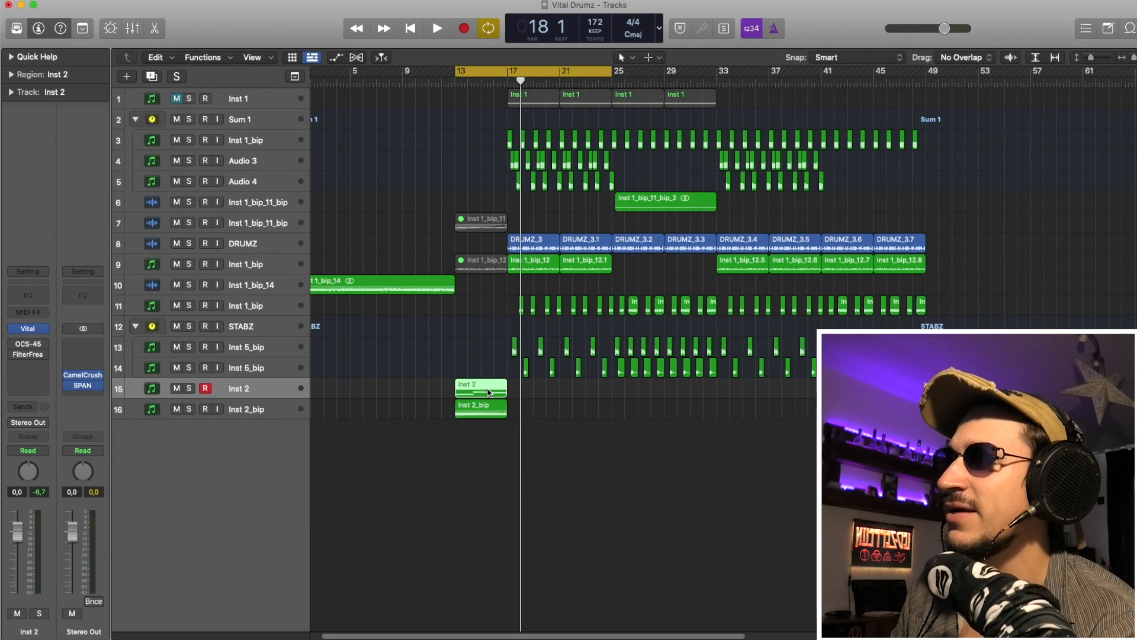
pyautogui.click(503, 579)
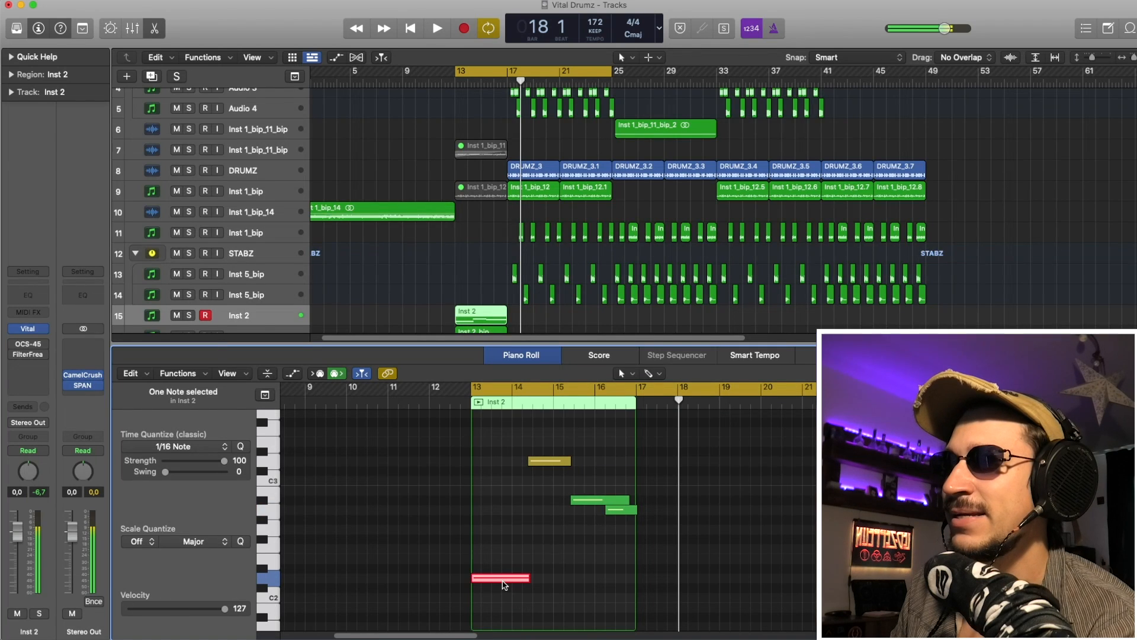
pyautogui.click(550, 461)
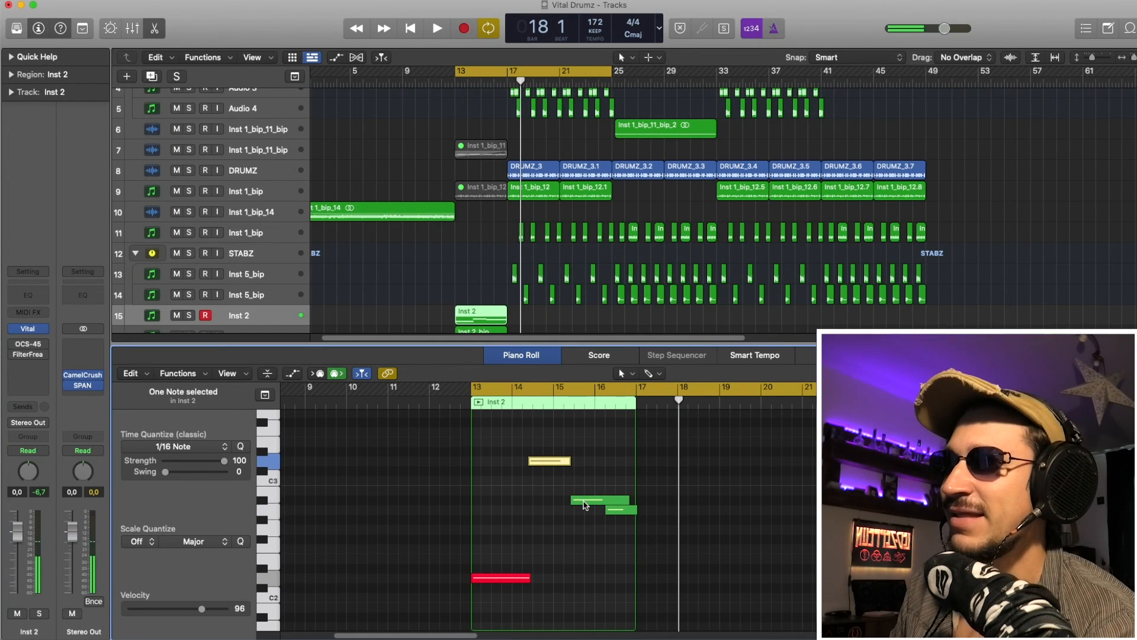
pyautogui.moveTo(585, 504)
pyautogui.click(620, 510)
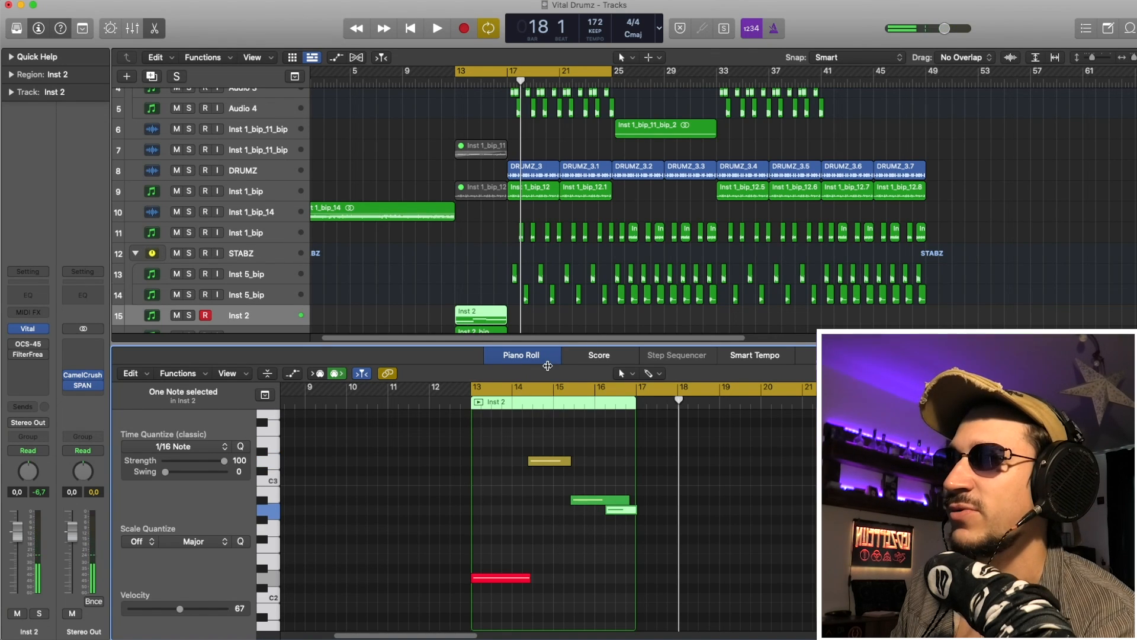
pyautogui.press('p')
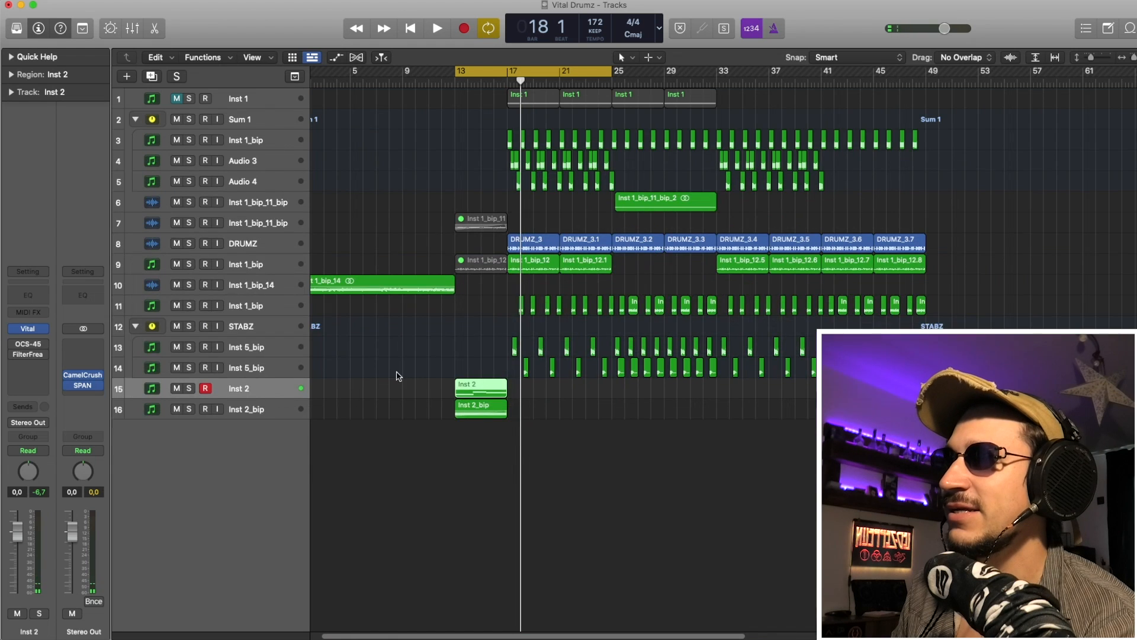
pyautogui.press('space')
pyautogui.press('space')
# Reopen Vital on Inst 2, switch oscillator 2 back on and play the loop to hear both detuned saws.
pyautogui.click(28, 329)
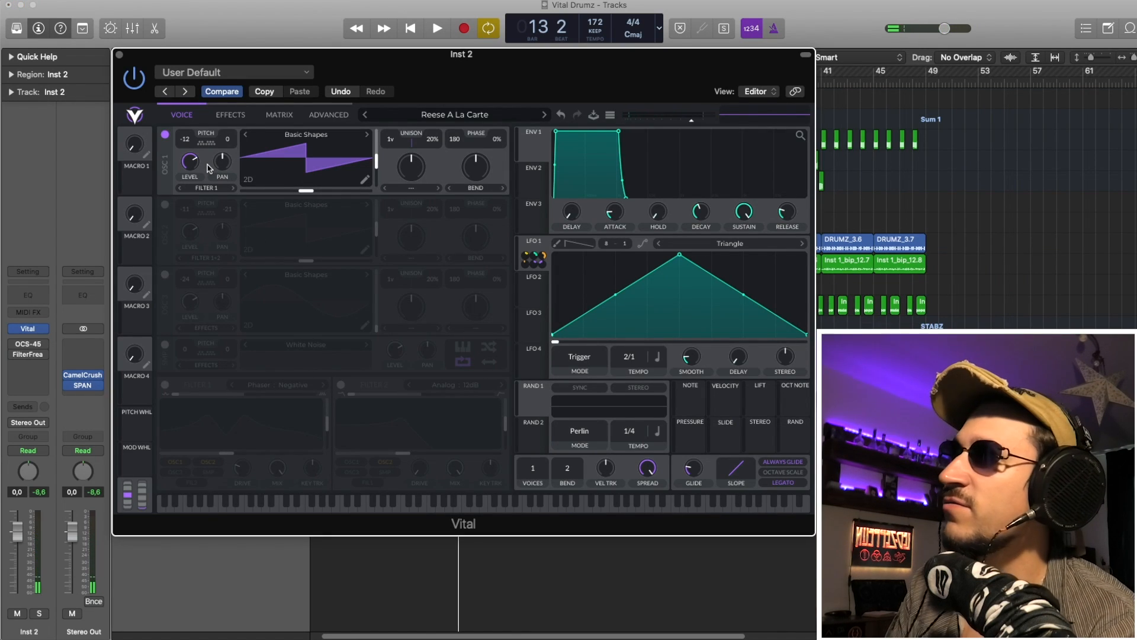
pyautogui.click(166, 206)
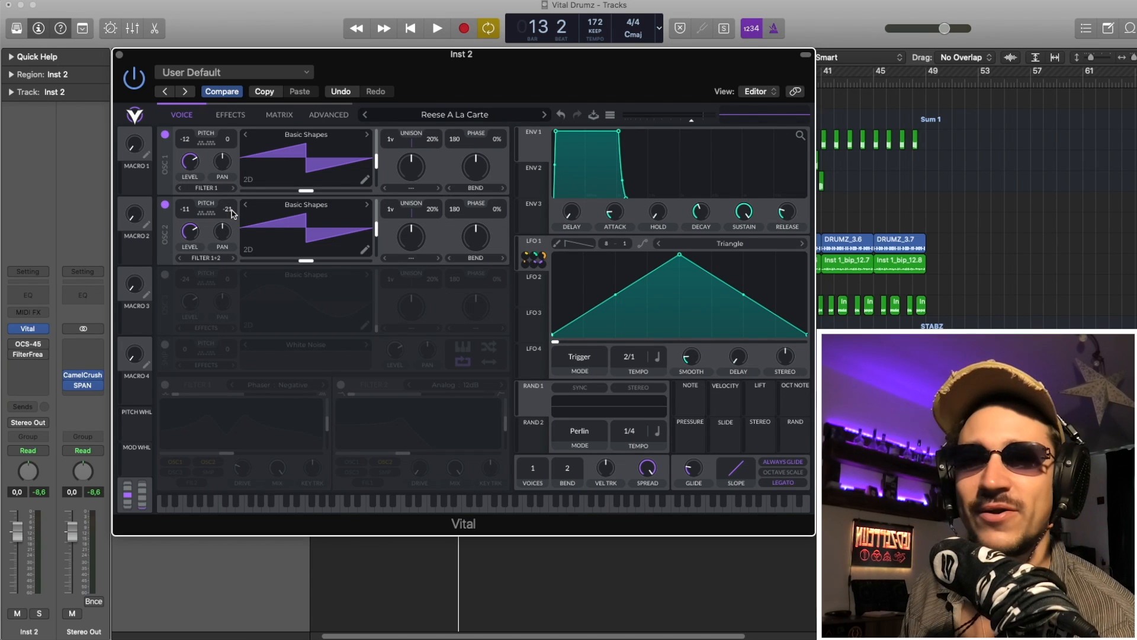
pyautogui.press('space')
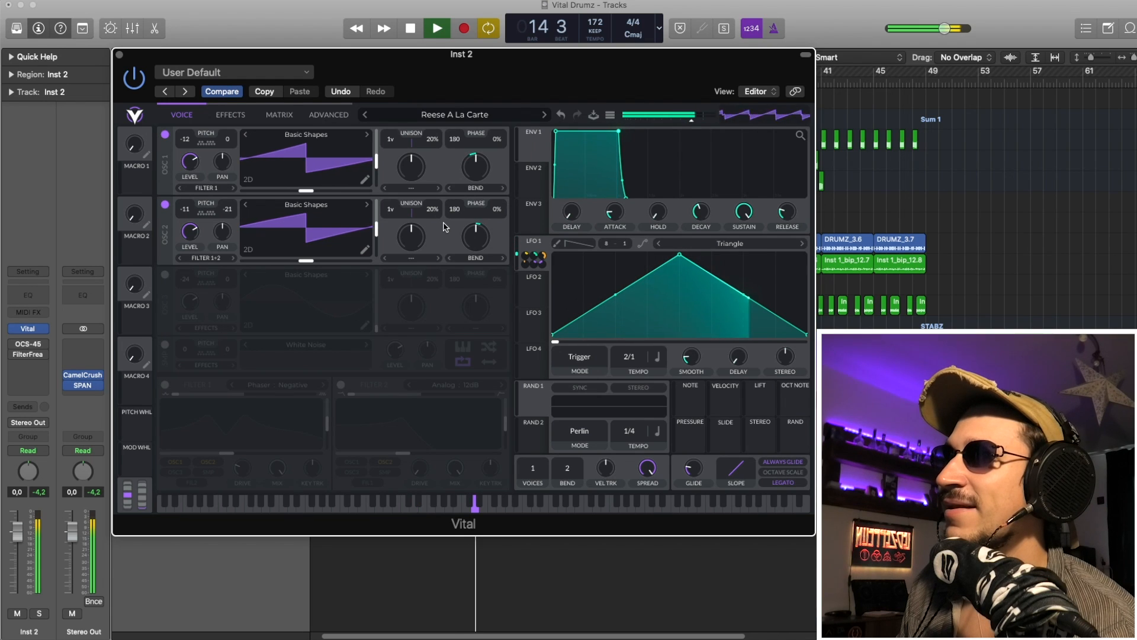
pyautogui.press('space')
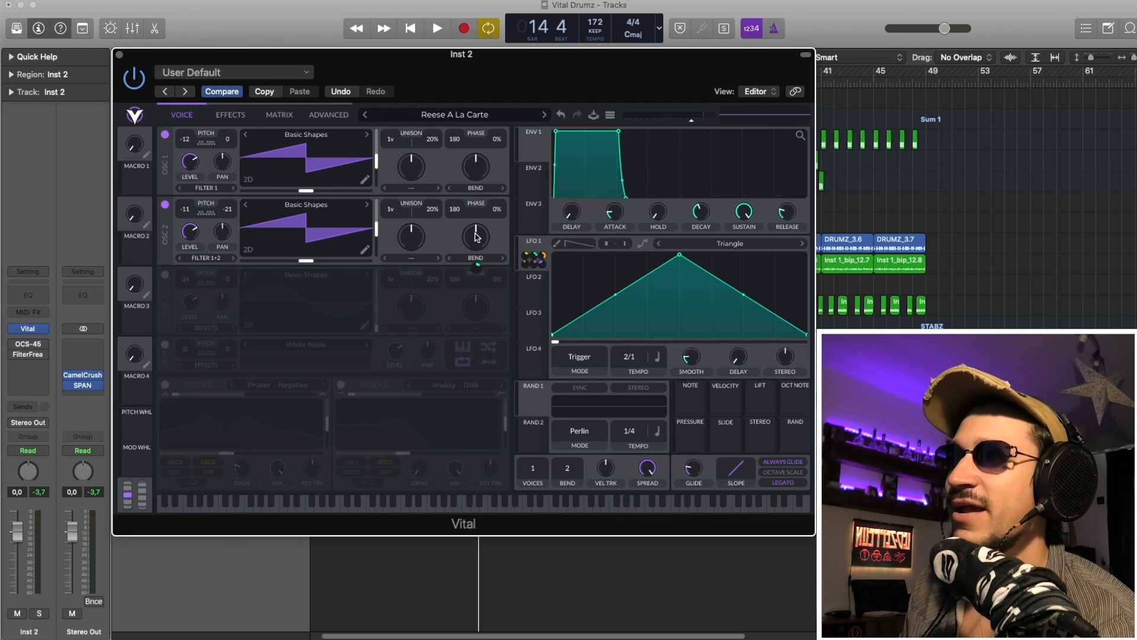
pyautogui.press('space')
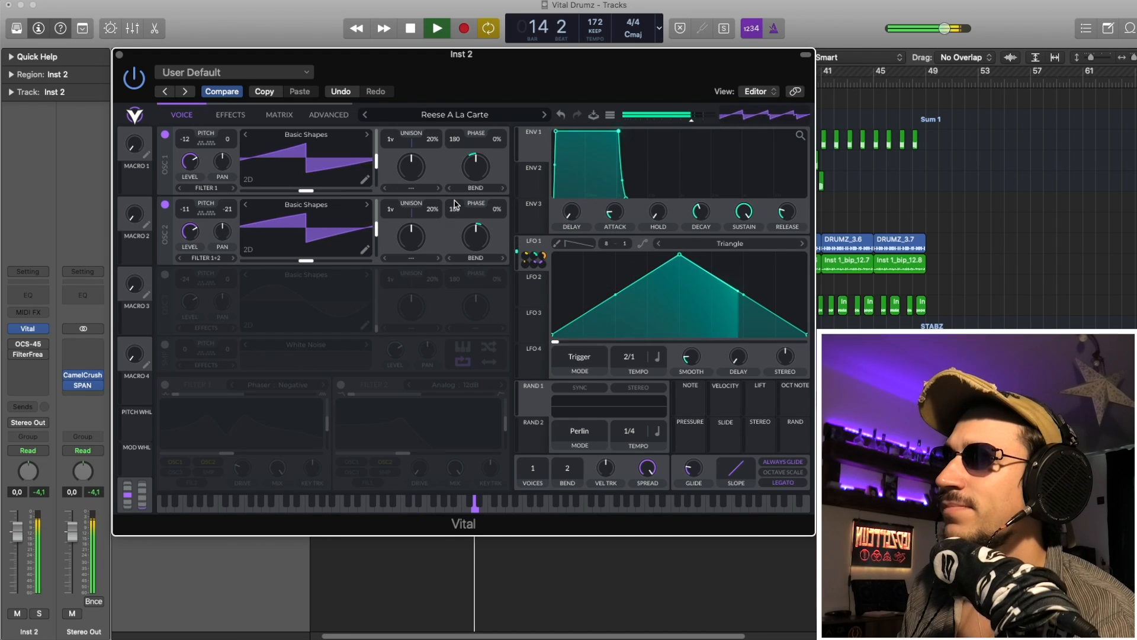
pyautogui.press('space')
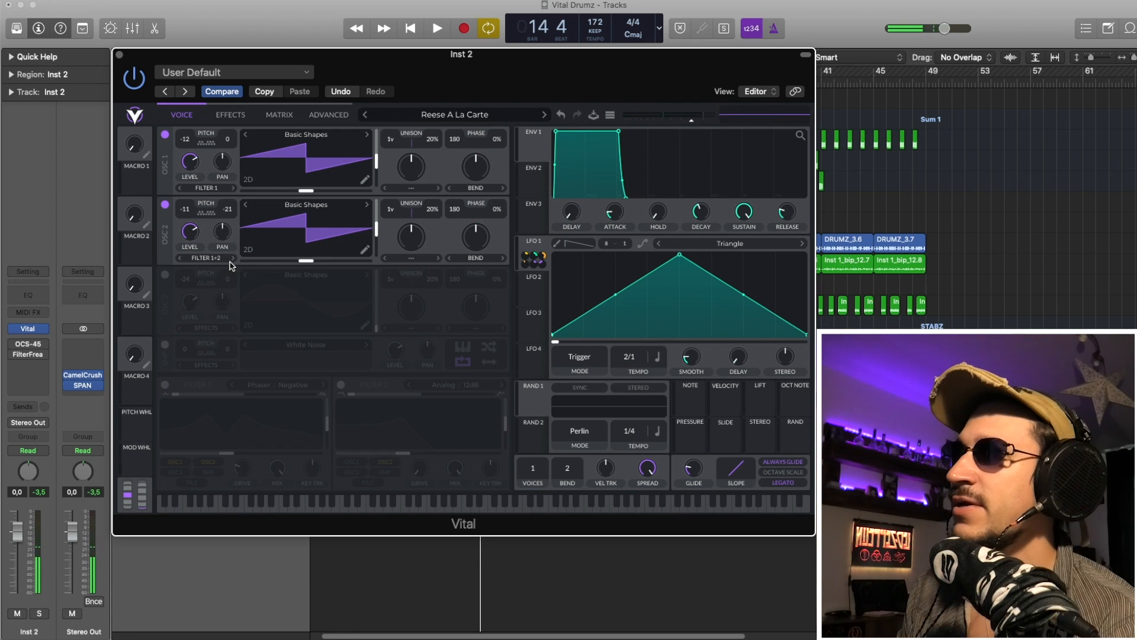
# Switch on oscillator 3, the sine sub layer, and listen to the loop.
pyautogui.click(165, 274)
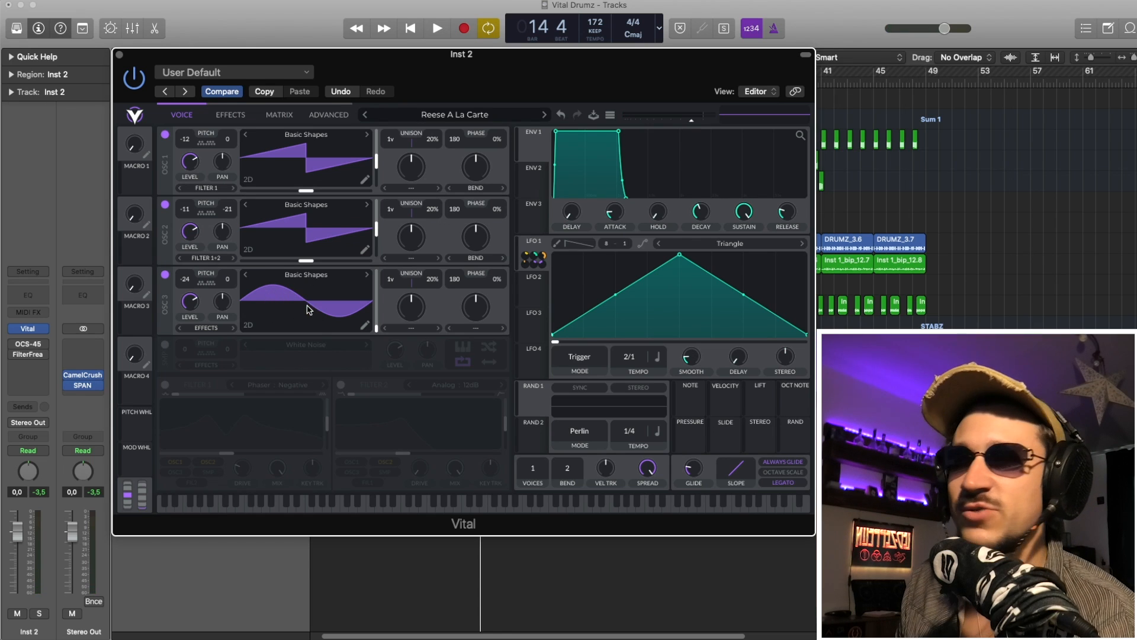
pyautogui.press('space')
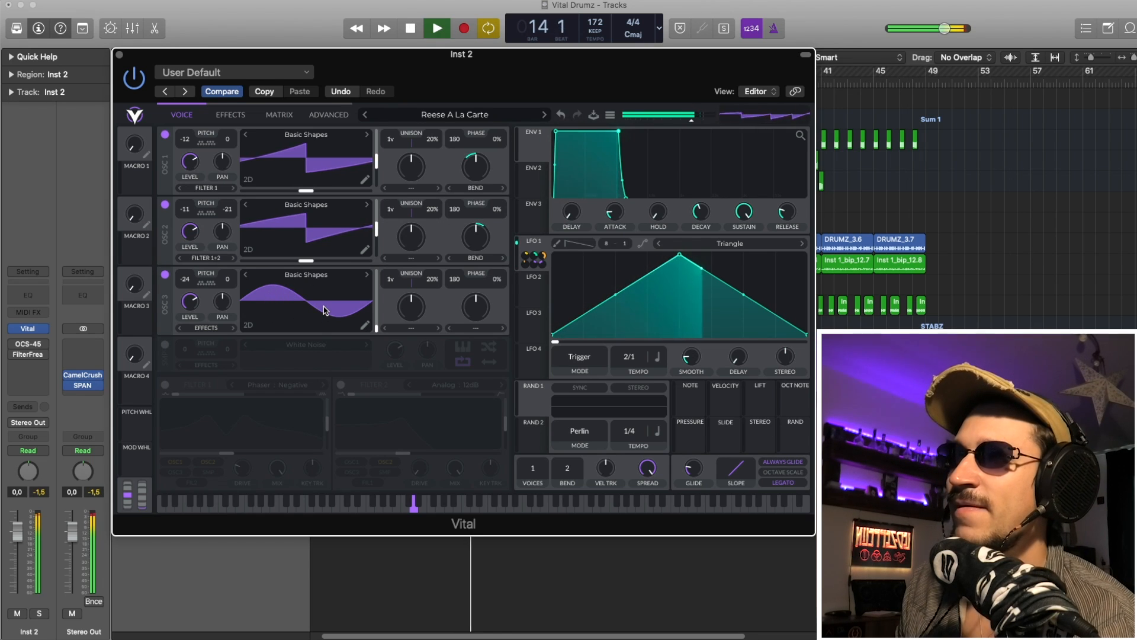
pyautogui.press('space')
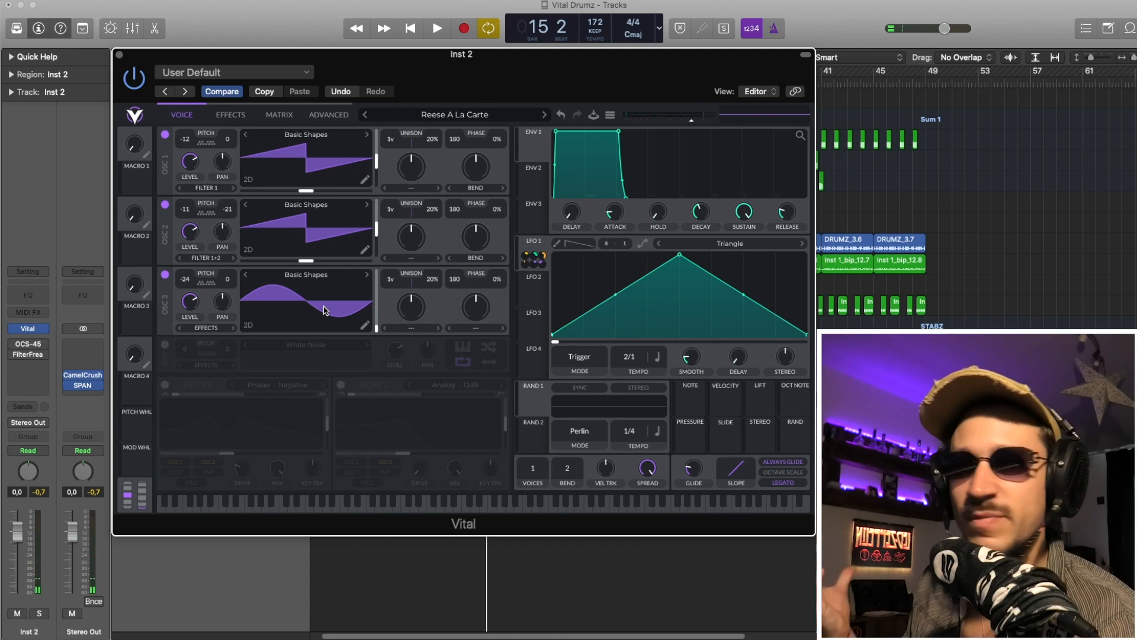
# Enable filter 1 with the Phaser : Negative type, inspect its LFO 1 modulation and oscillator routing, and play the loop.
pyautogui.click(169, 384)
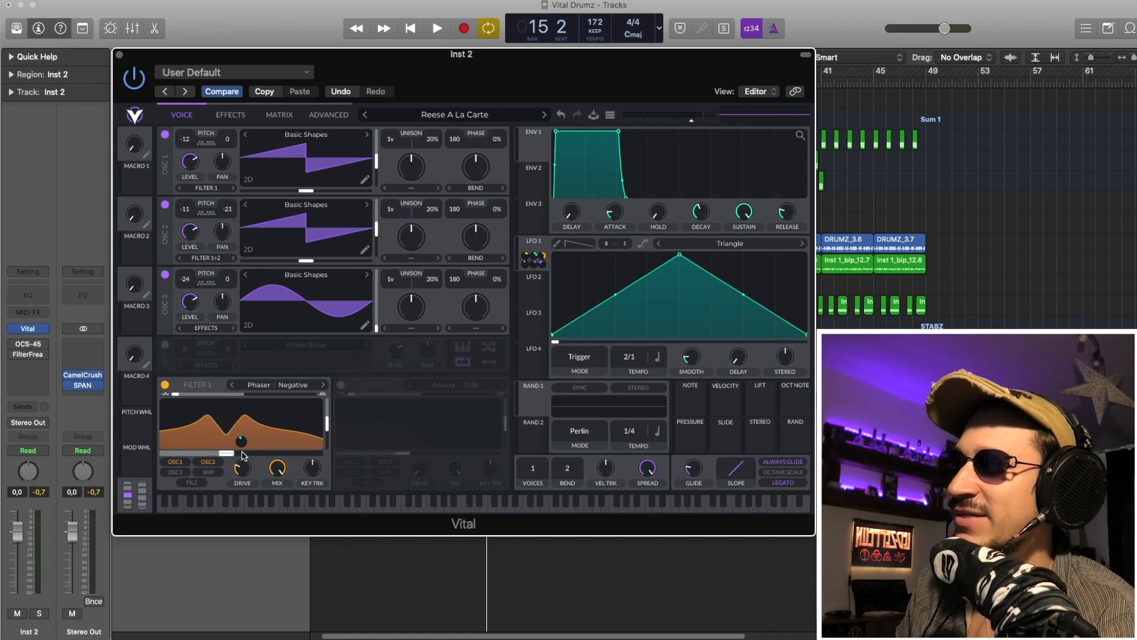
pyautogui.moveTo(241, 443)
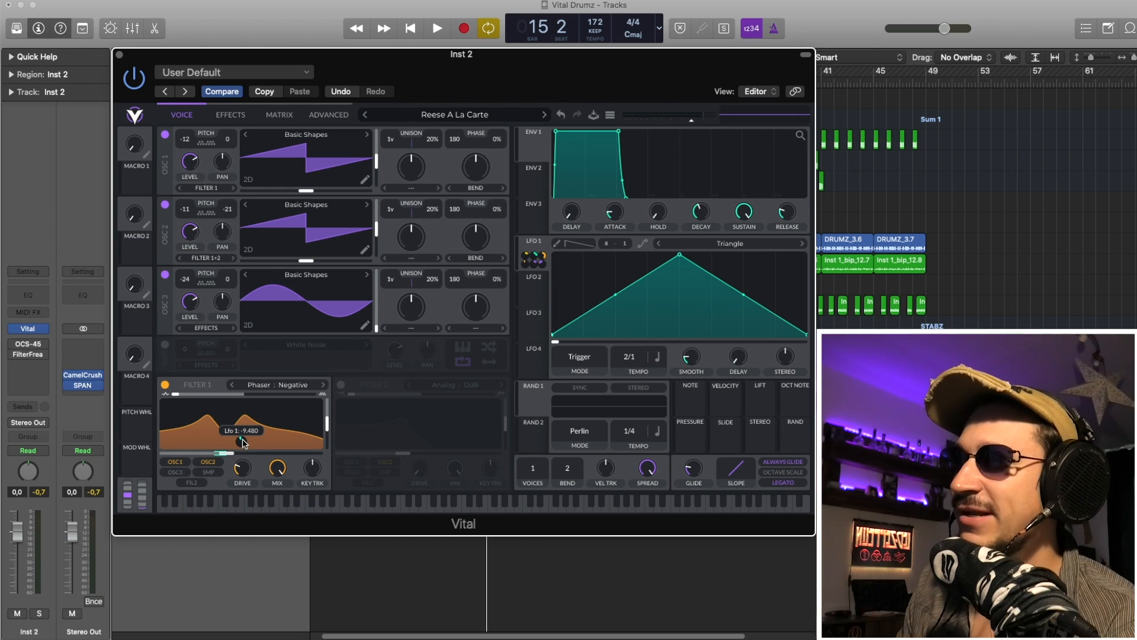
pyautogui.click(175, 462)
pyautogui.click(202, 466)
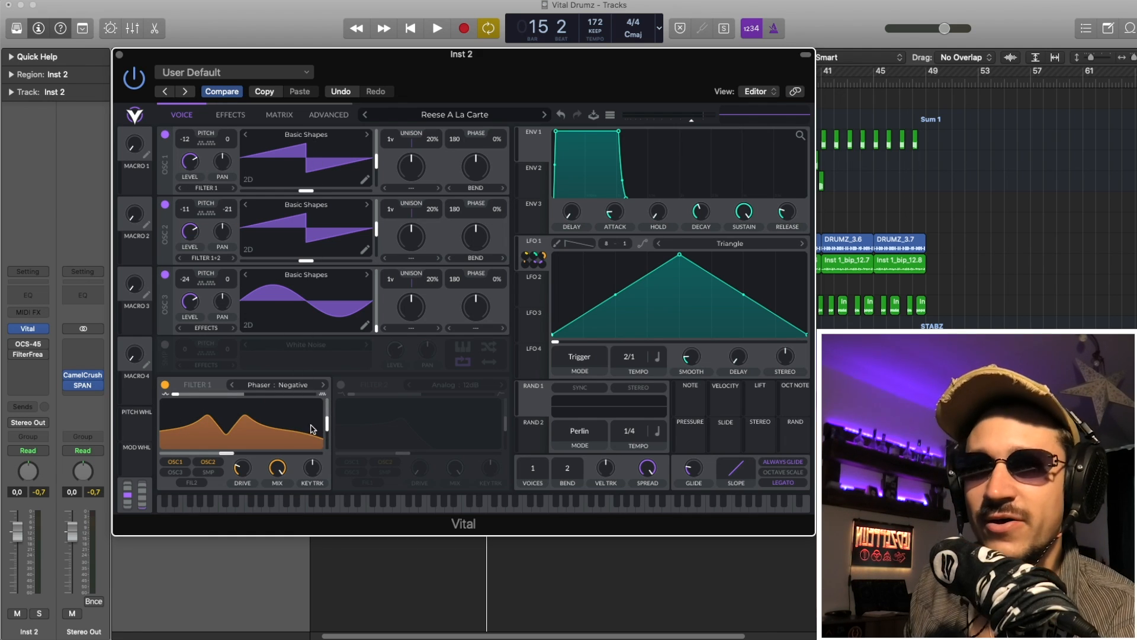
pyautogui.press('space')
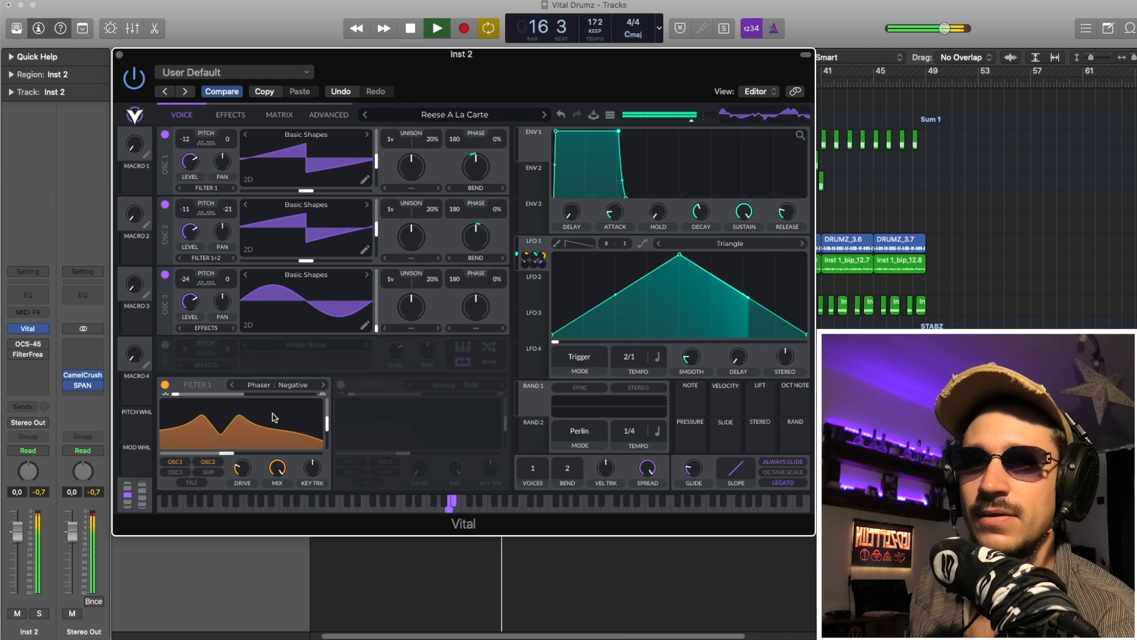
pyautogui.press('space')
# Switch on the chorus in Vital's effects section and play the loop with it.
pyautogui.click(228, 115)
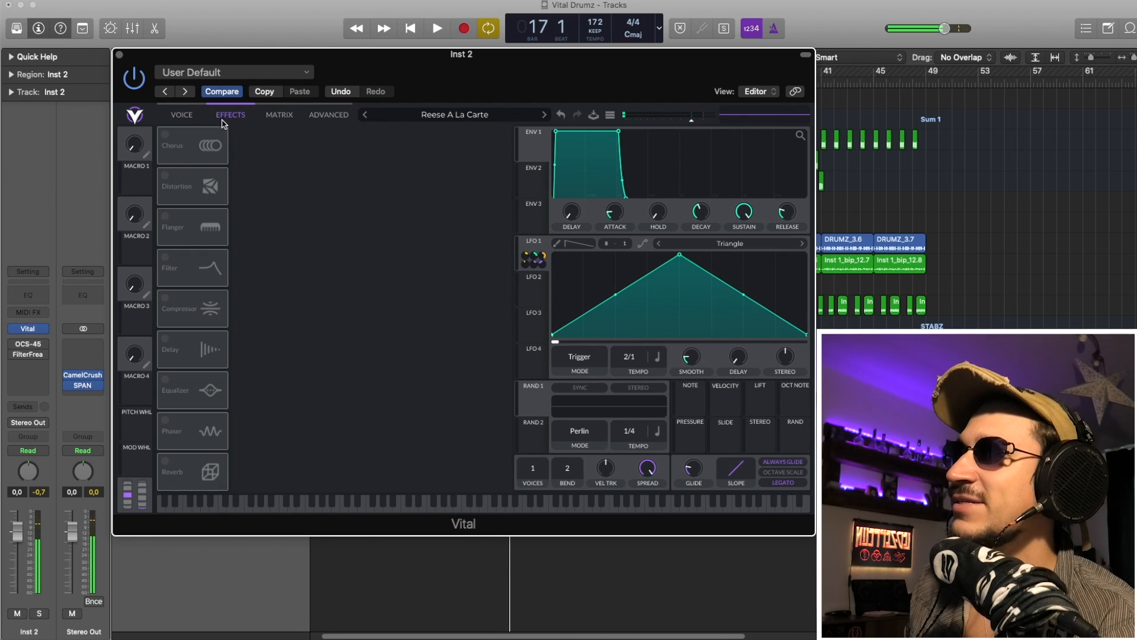
pyautogui.click(166, 136)
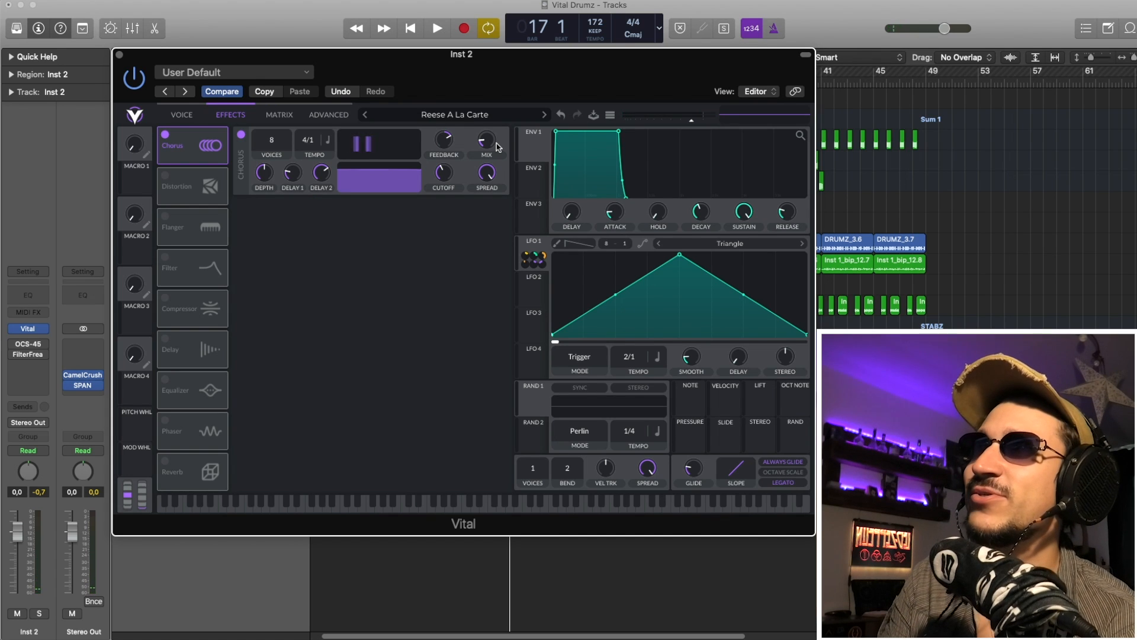
pyautogui.moveTo(490, 147)
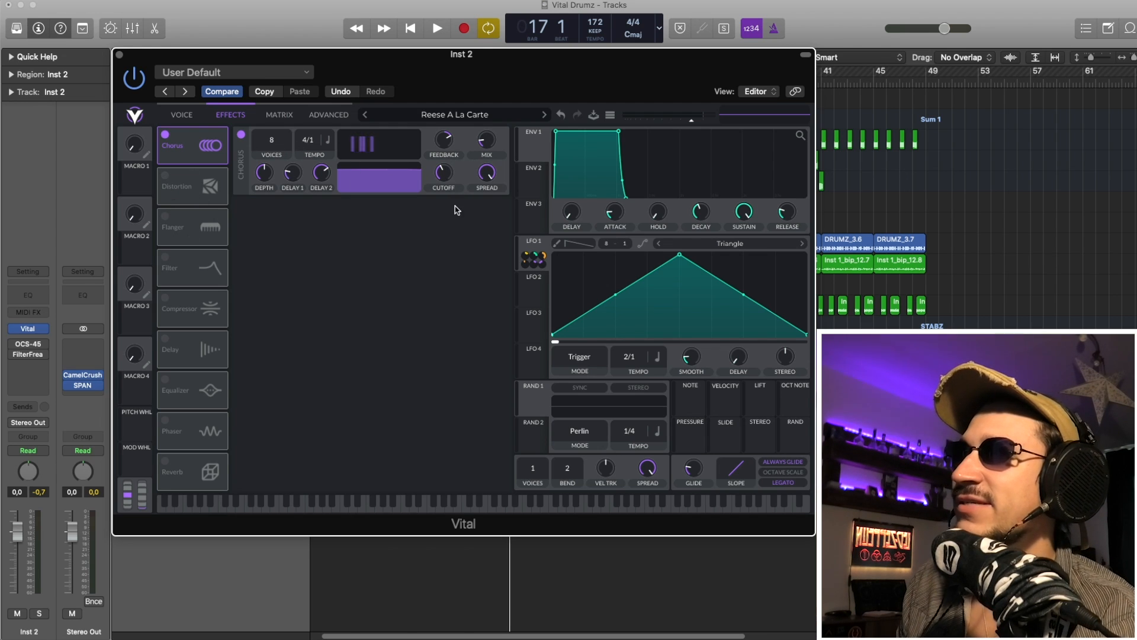
pyautogui.press('space')
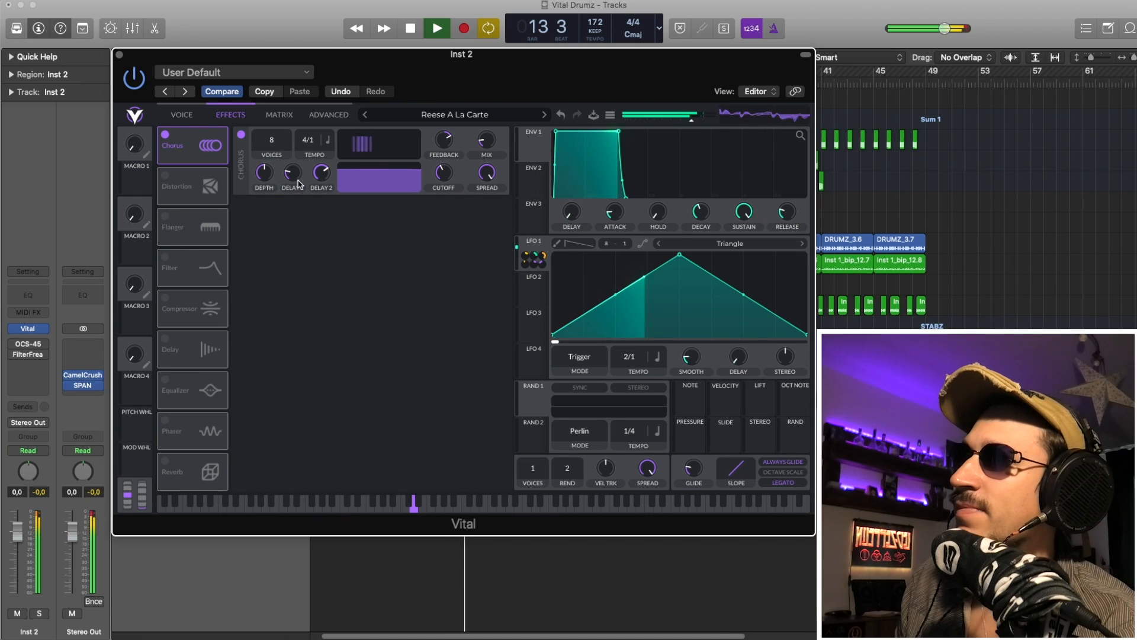
# Re-enable the Soft Clip distortion, the flanger and the Analog : 12dB filter in Vital's effects section.
pyautogui.click(160, 175)
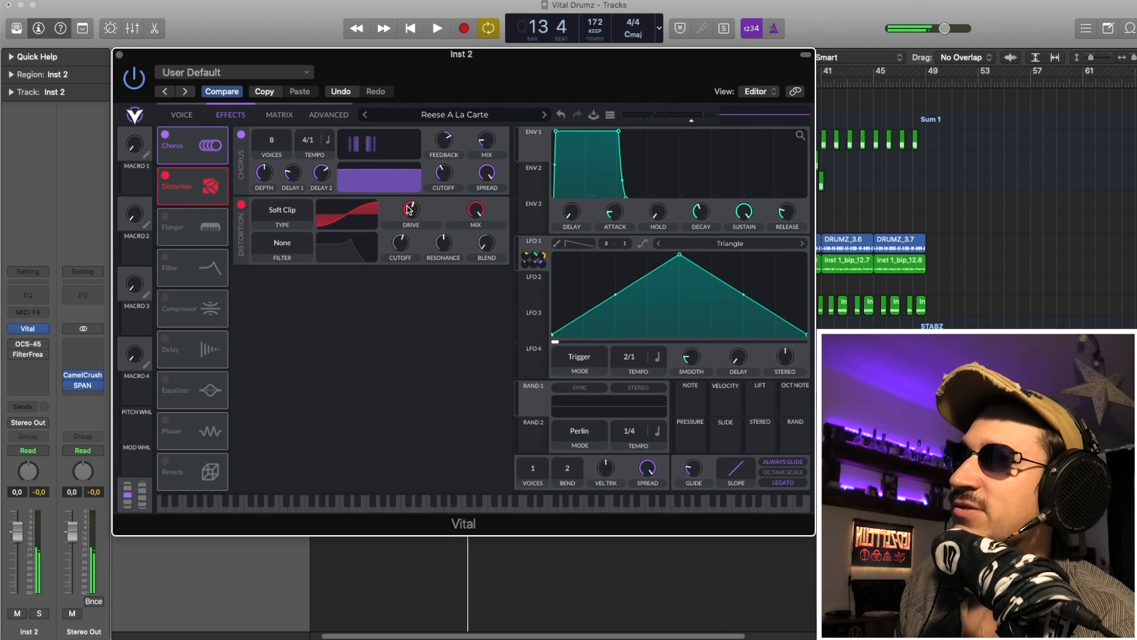
pyautogui.moveTo(409, 210)
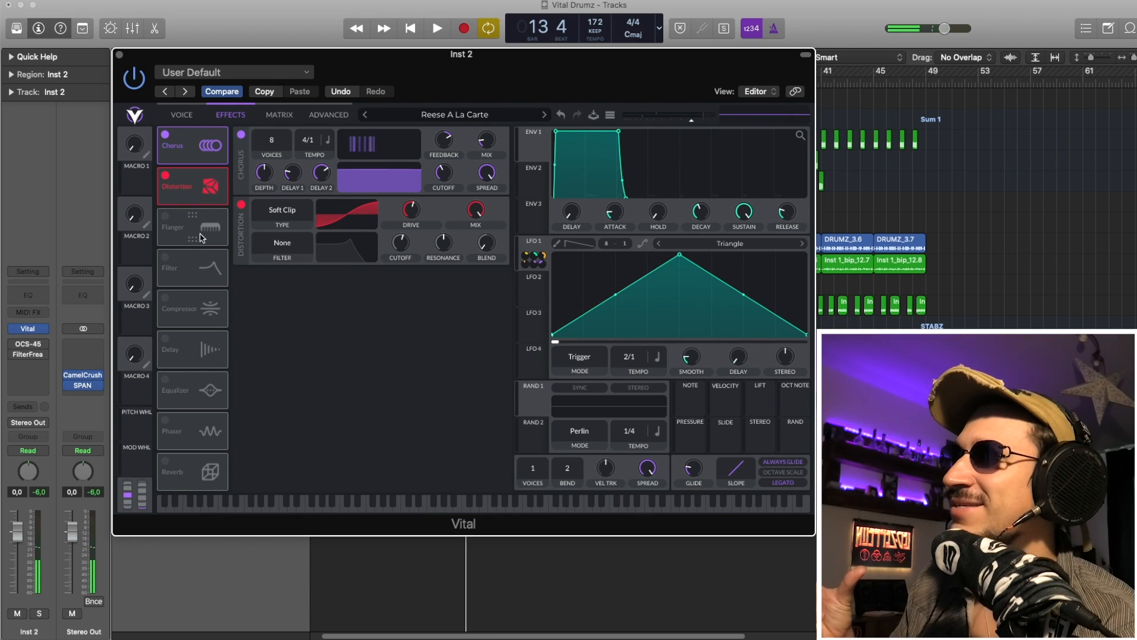
pyautogui.click(177, 227)
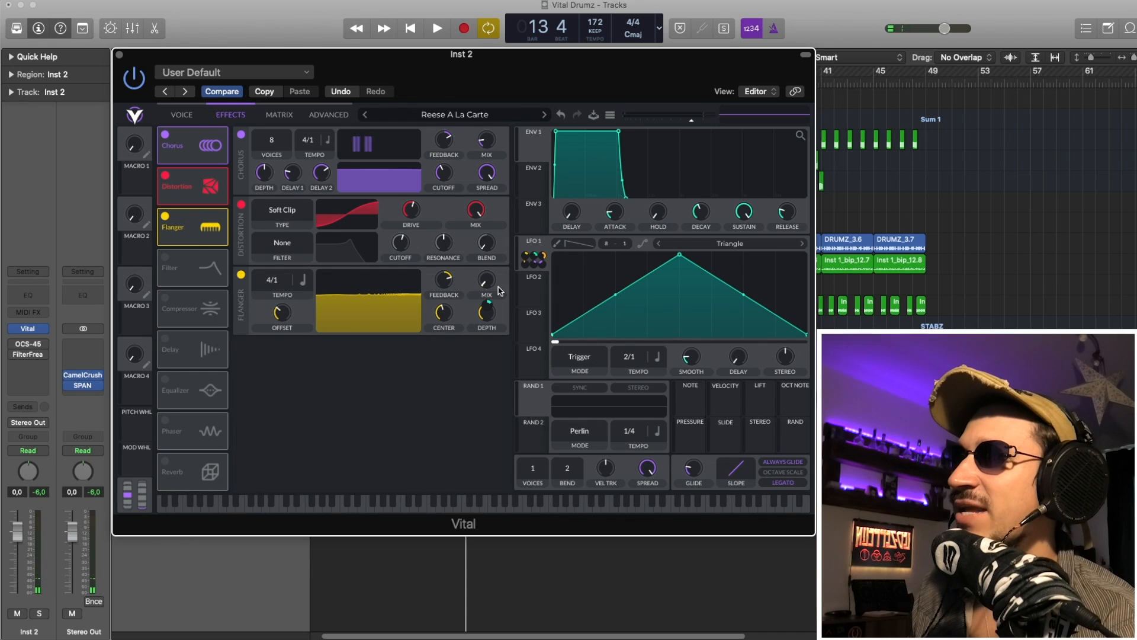
pyautogui.moveTo(491, 309)
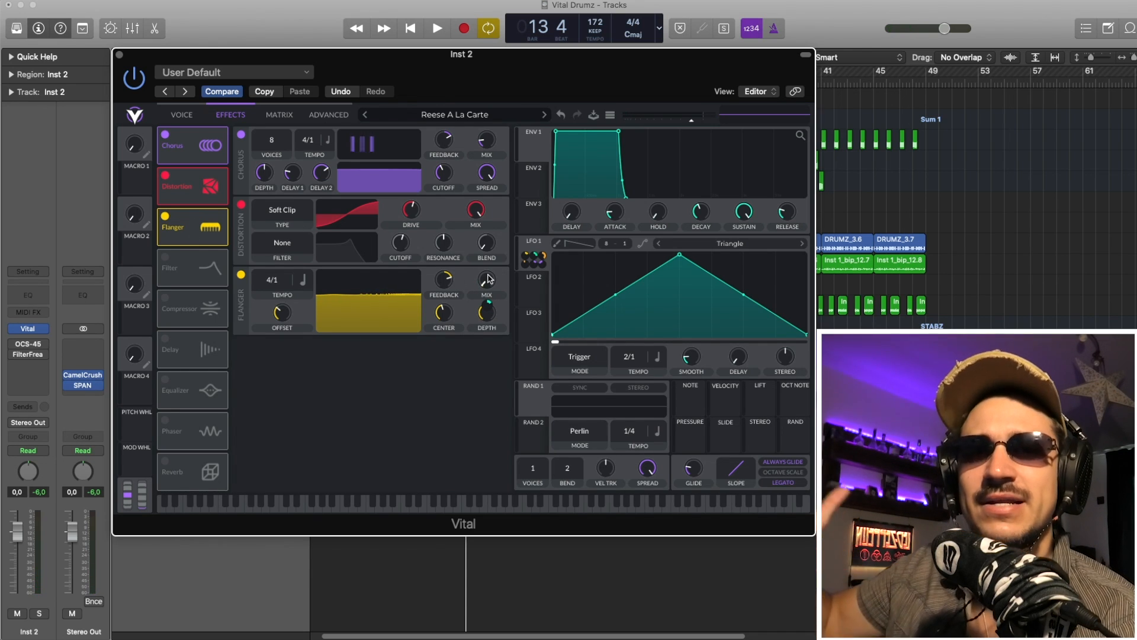
pyautogui.click(166, 257)
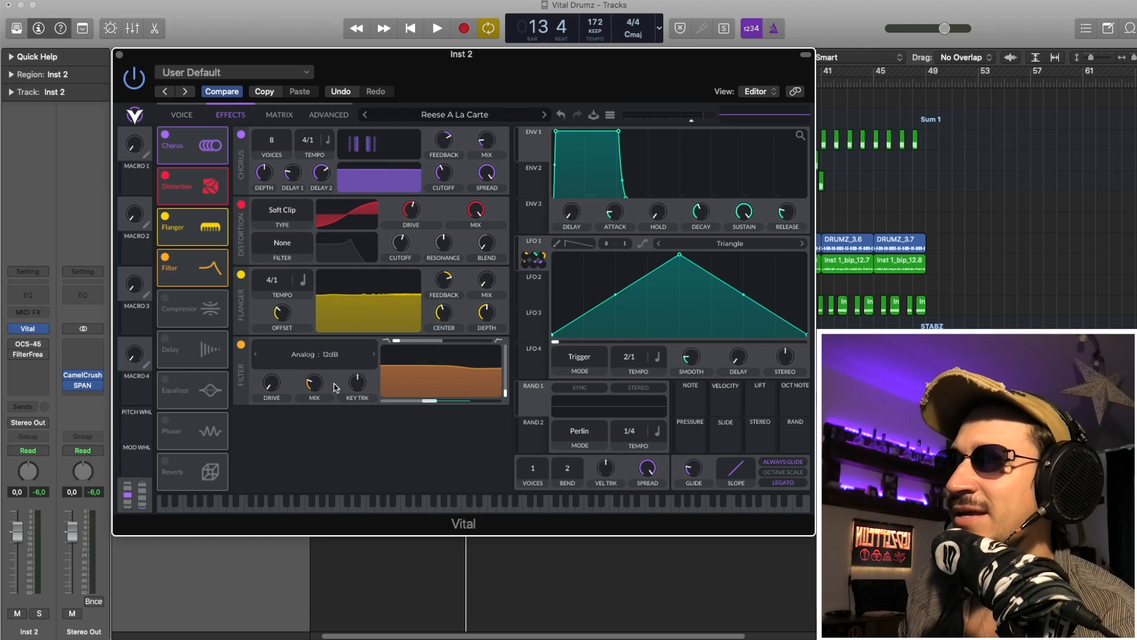
# Try the effects filter's mix at 100%, undo the change and play the loop.
pyautogui.moveTo(320, 385); pyautogui.dragTo(350, 259)
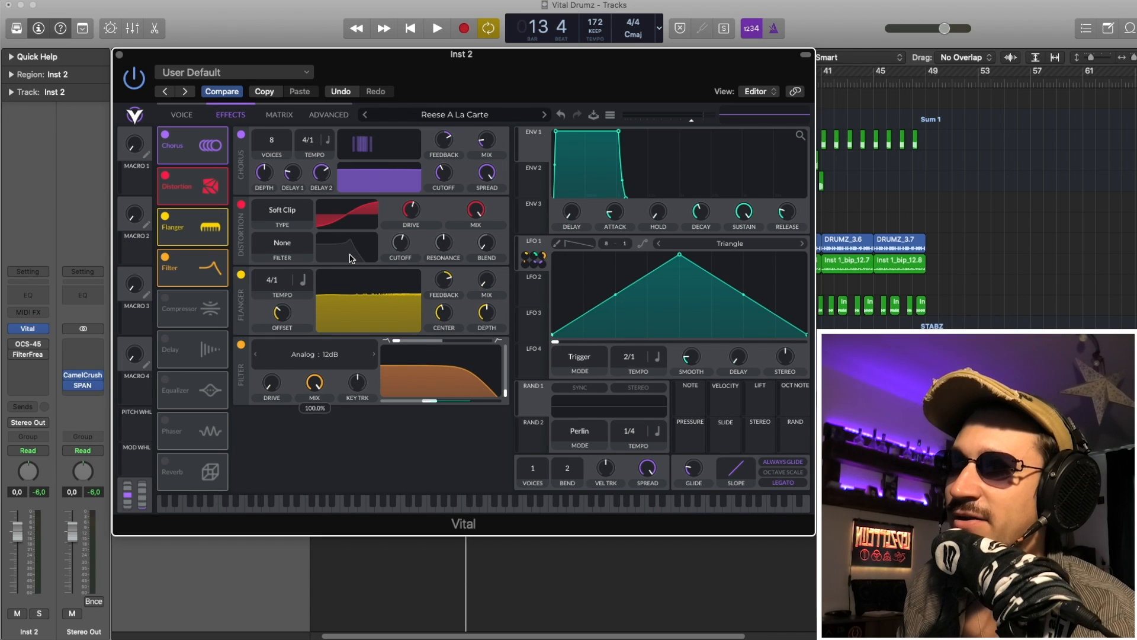
pyautogui.click(561, 114)
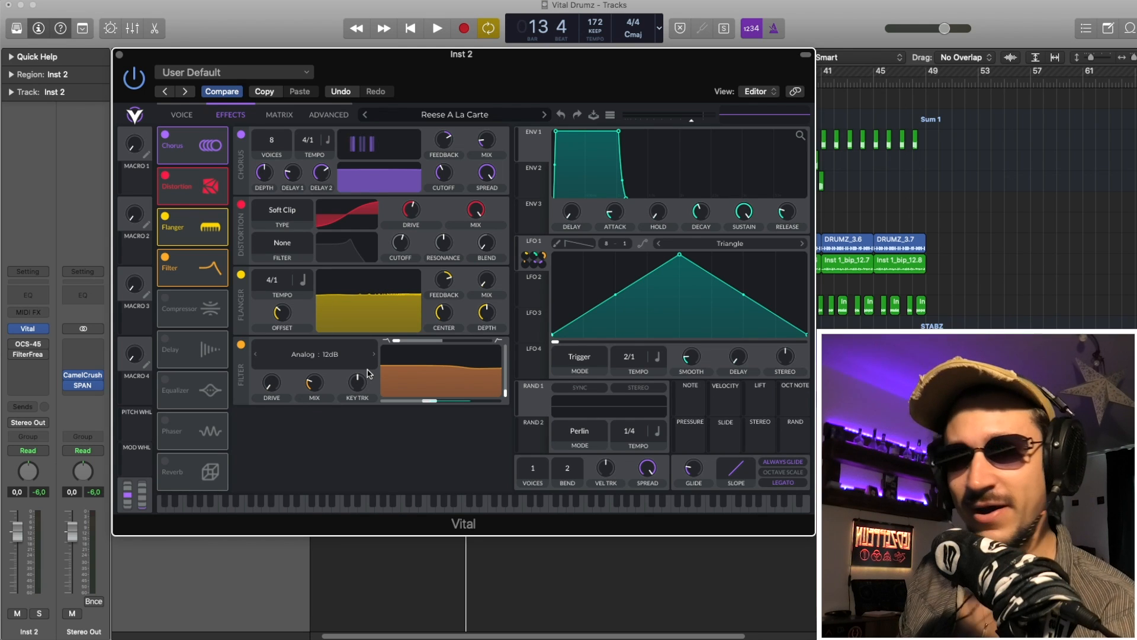
pyautogui.press('space')
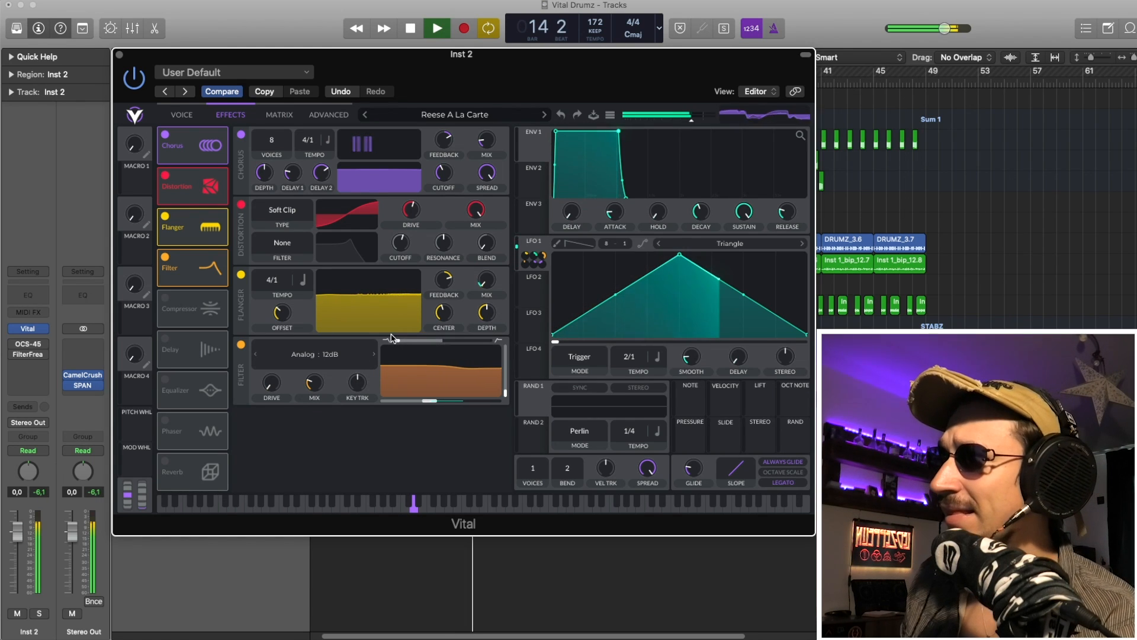
pyautogui.press('space')
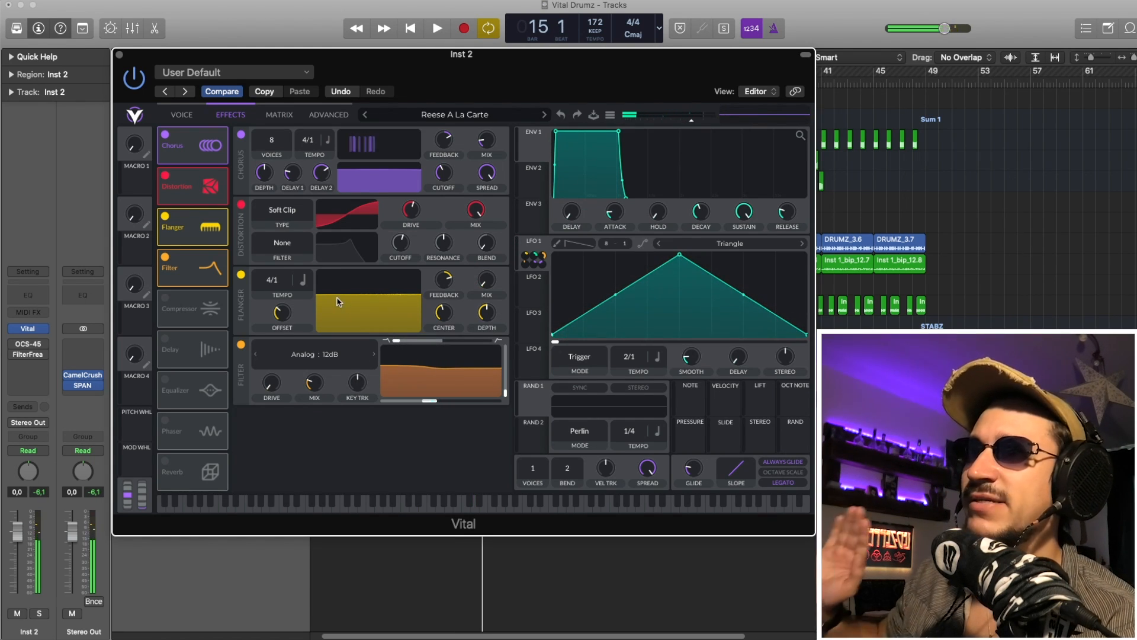
# Raise Vital's glide to 0.152 secs while playing the loop, and close the synth window.
pyautogui.moveTo(700, 468)
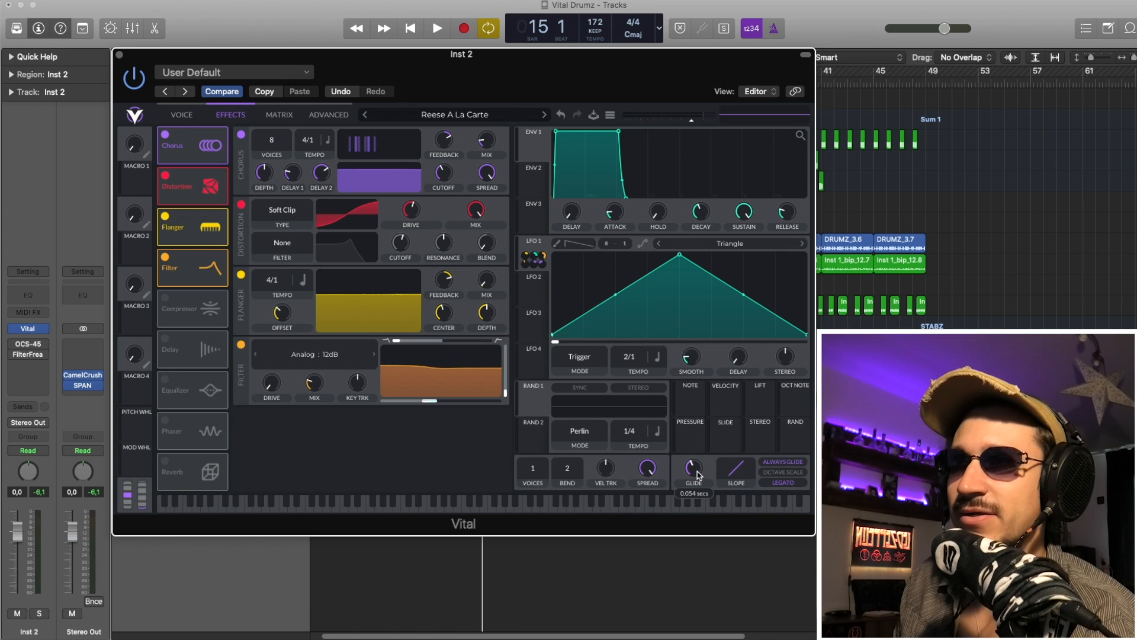
pyautogui.press('space')
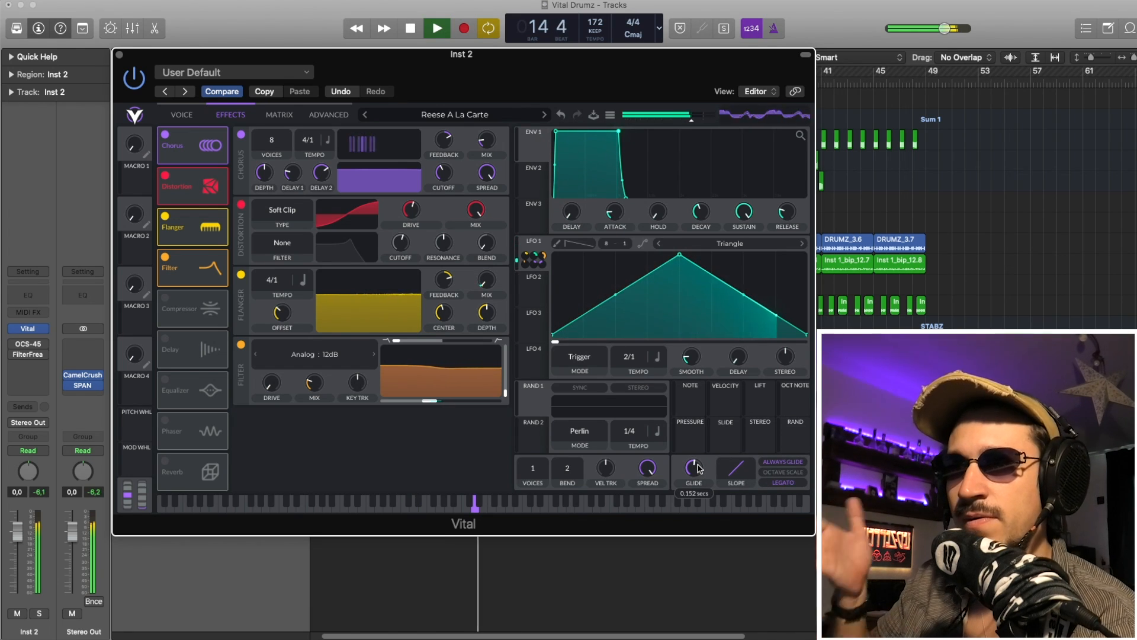
pyautogui.moveTo(698, 468); pyautogui.dragTo(698, 467)
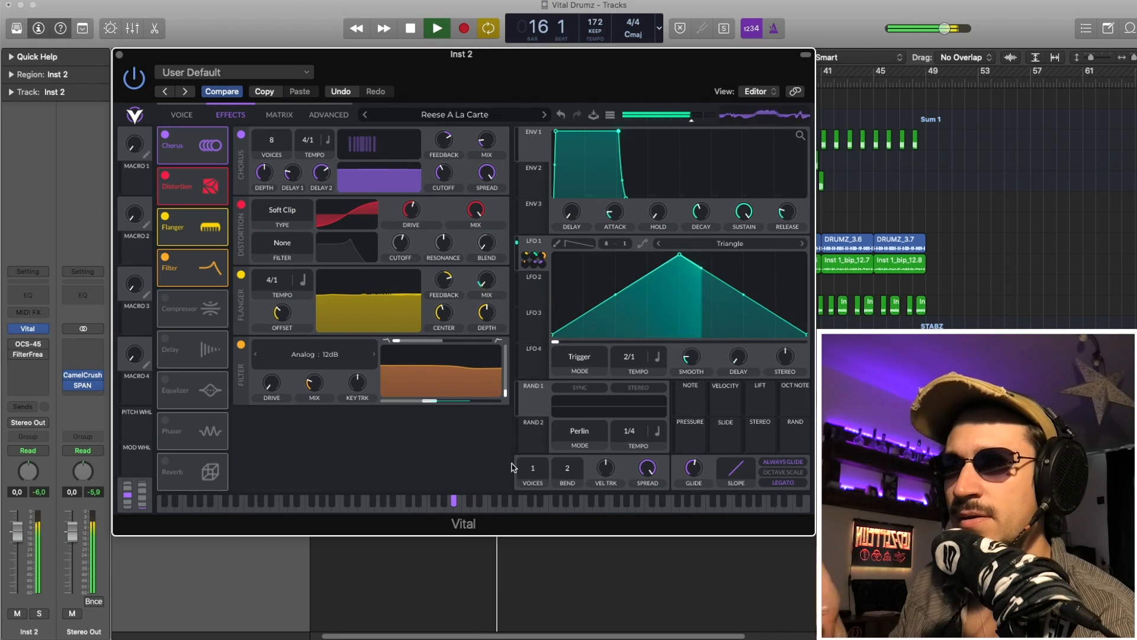
pyautogui.press('space')
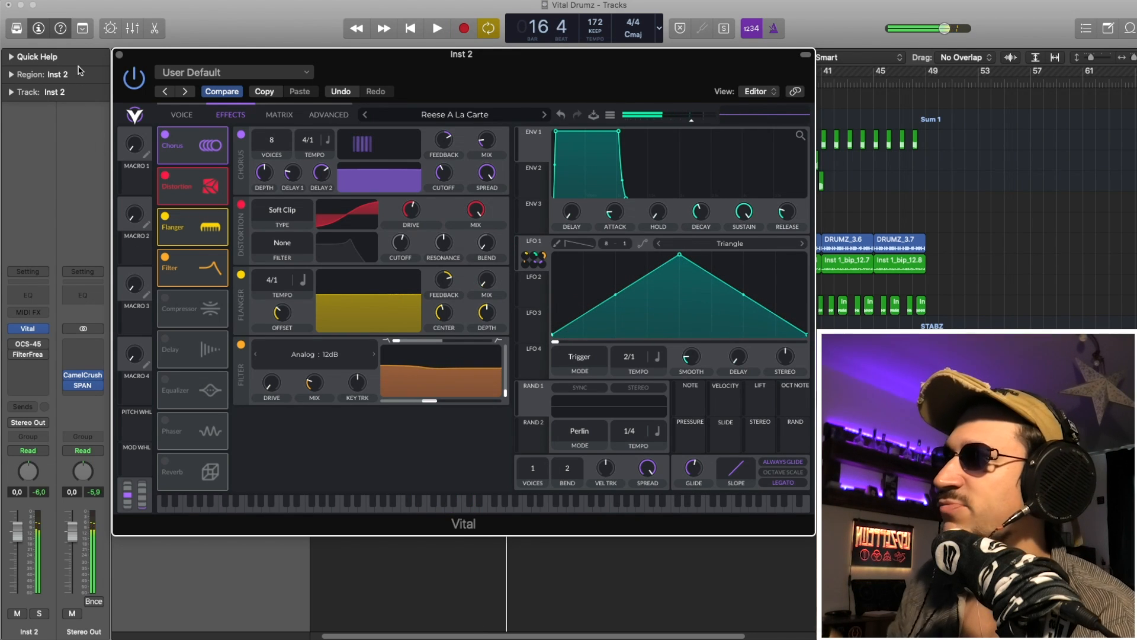
pyautogui.click(120, 55)
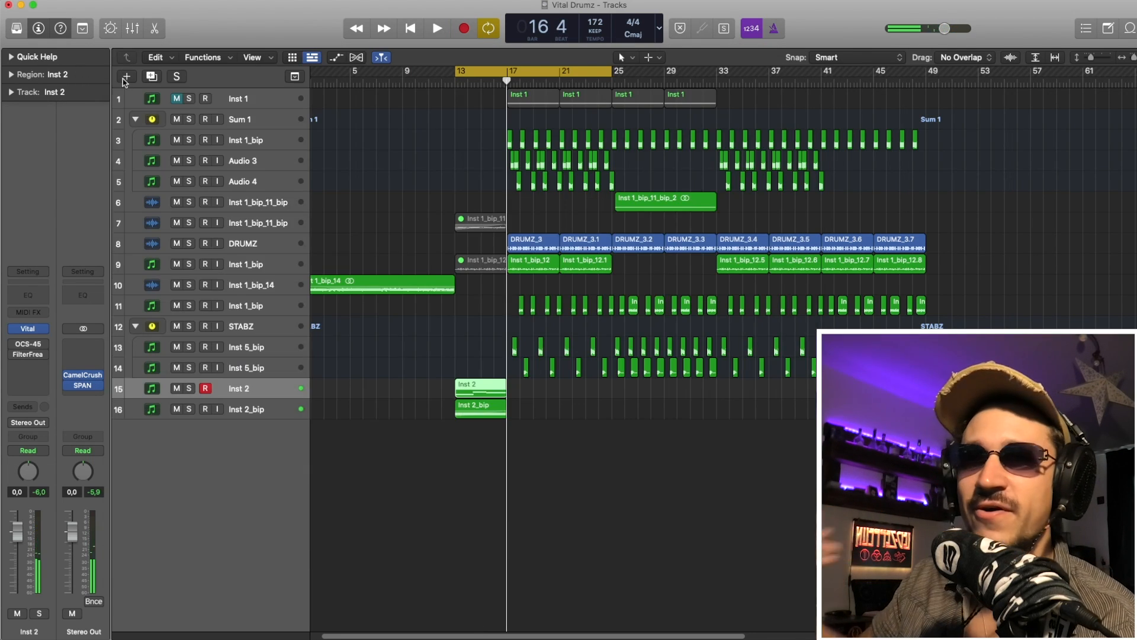
# Enable the OCS-45 cassette simulation on the Inst 2 channel, show its settings and play the loop through it.
pyautogui.click(31, 346)
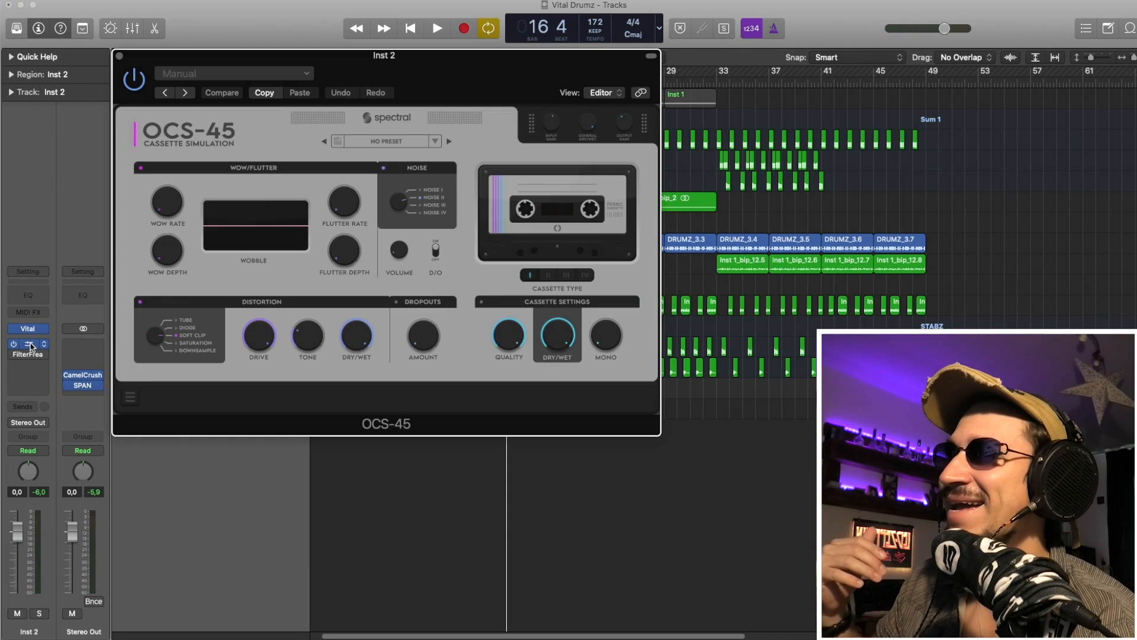
pyautogui.press('space')
pyautogui.press('space')
# Load the factory preset 09 [TAPE] Messily Aged in OCS-45 and play the loop with it.
pyautogui.click(411, 144)
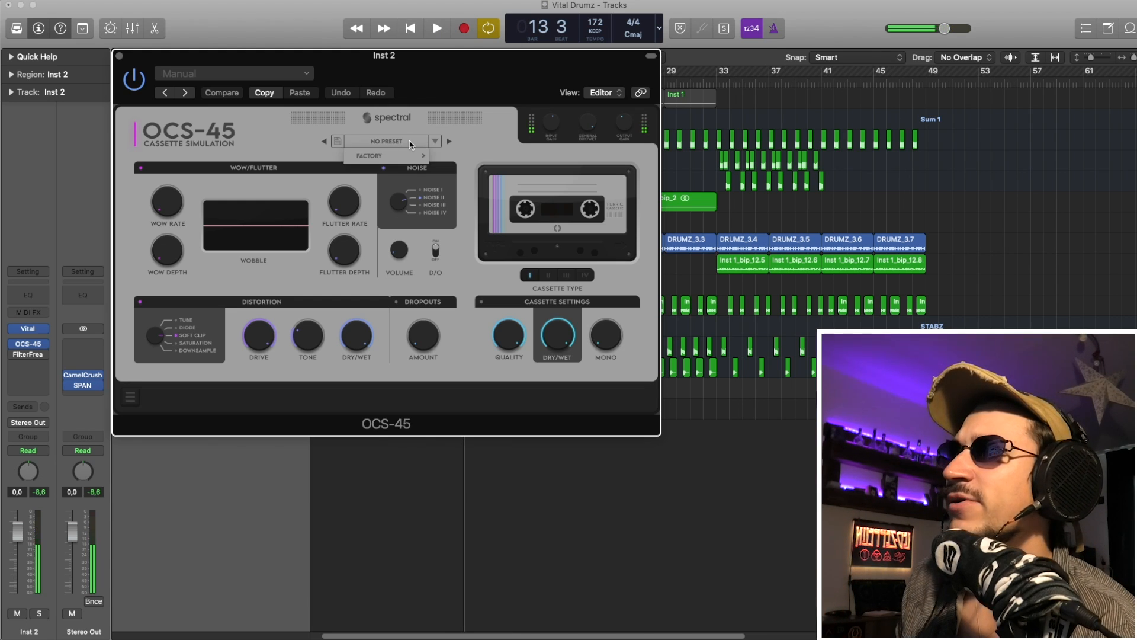
pyautogui.moveTo(417, 156)
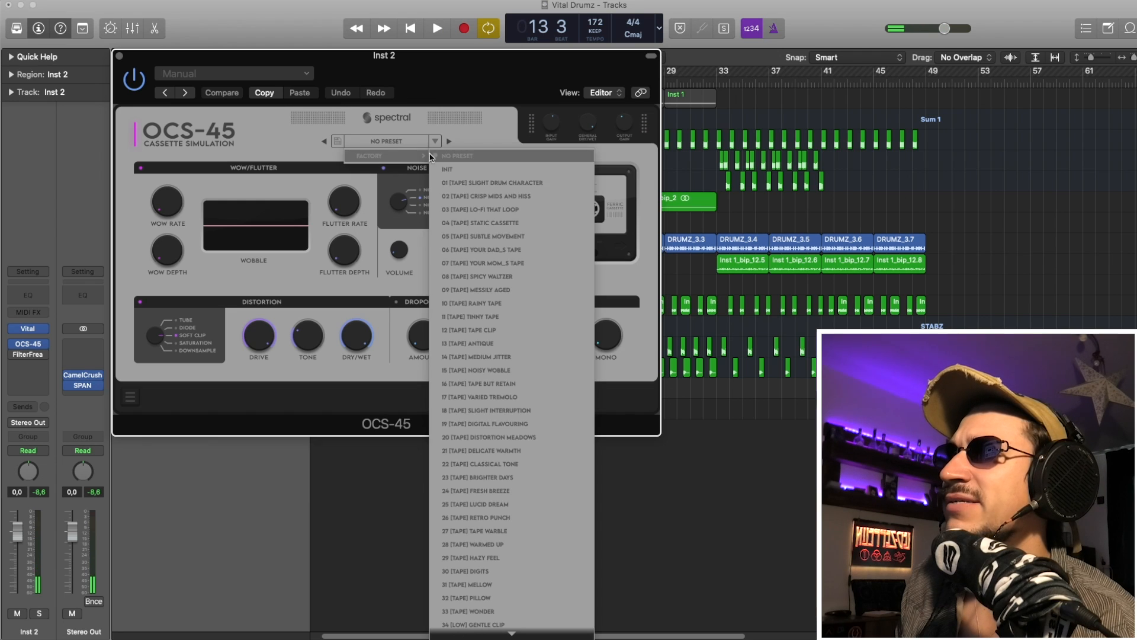
pyautogui.click(513, 291)
pyautogui.press('space')
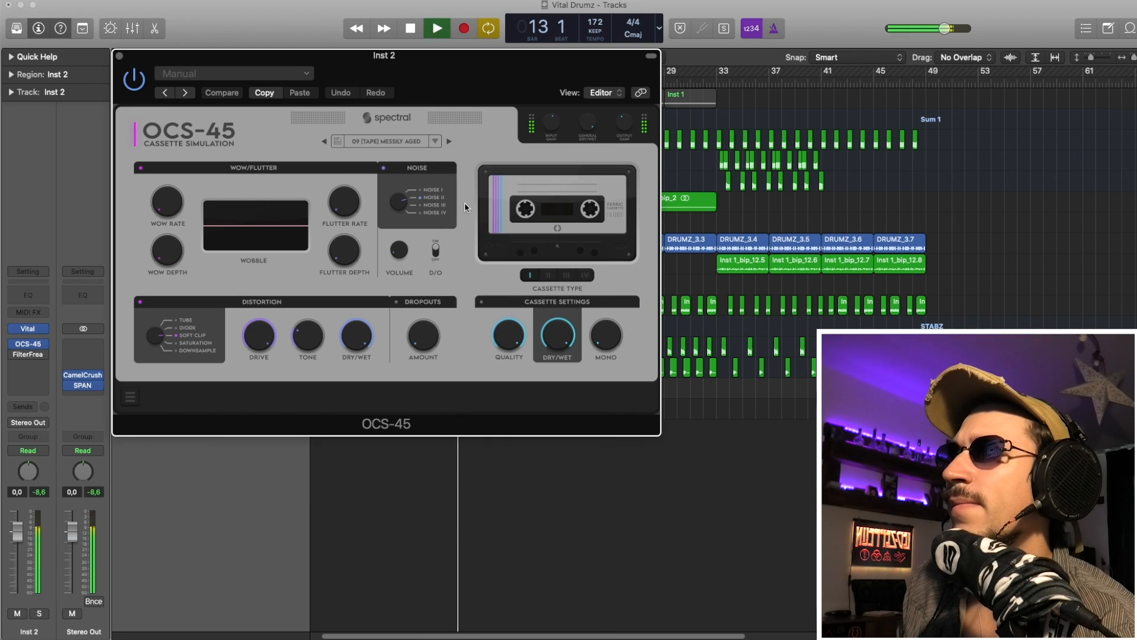
pyautogui.press('space')
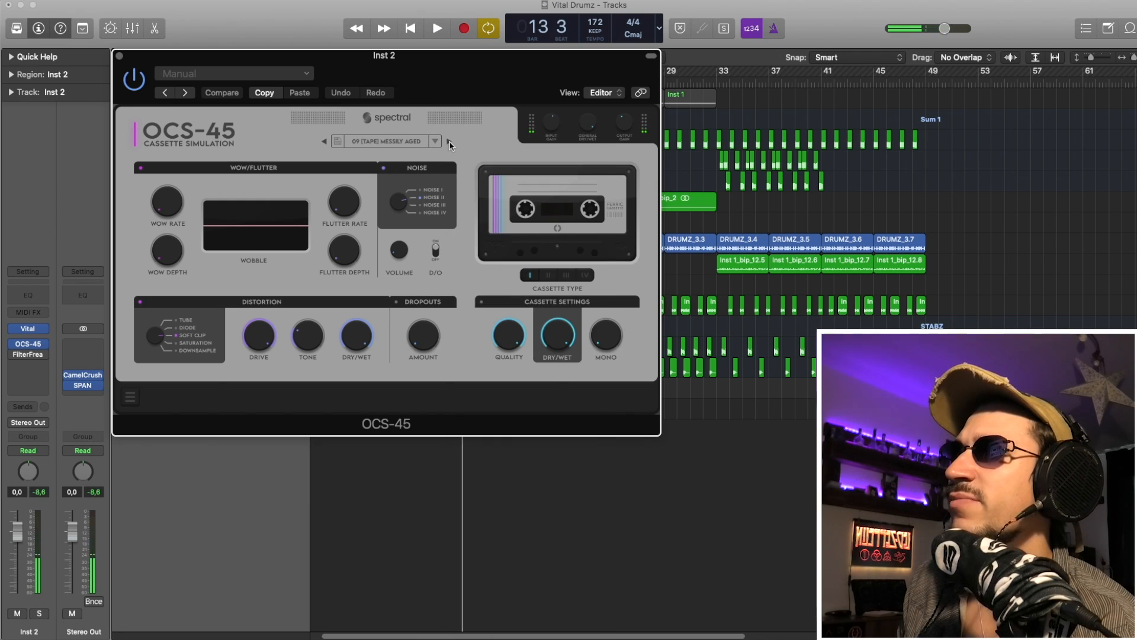
# Audition the next two OCS-45 factory presets, up to 11 [TAPE] Tinny Tape, on the loop.
pyautogui.click(448, 142)
pyautogui.press('space')
pyautogui.press('space')
pyautogui.click(449, 142)
pyautogui.press('space')
pyautogui.press('space')
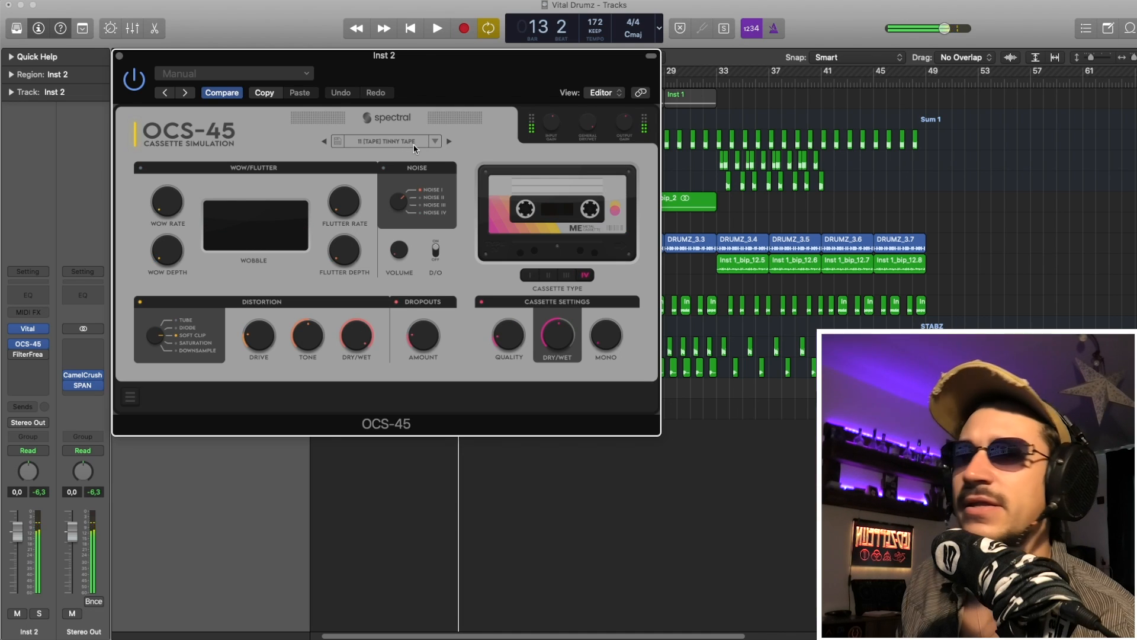
# Return OCS-45 to the preset 09 [TAPE] Messily Aged, play the loop and close the plugin.
pyautogui.click(325, 141)
pyautogui.click(326, 141)
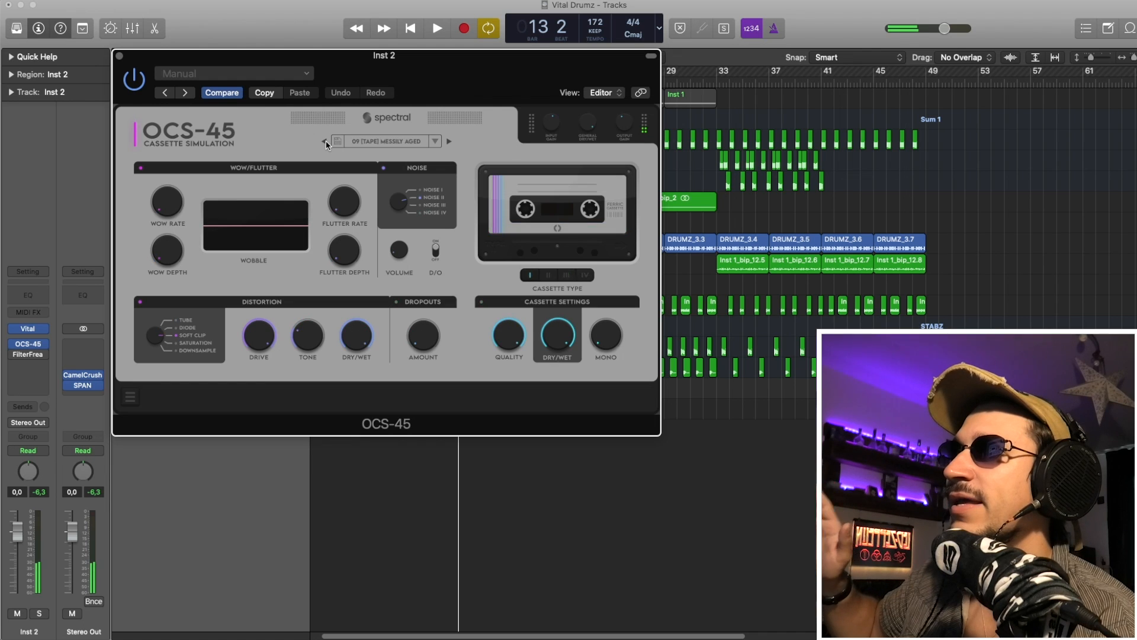
pyautogui.press('space')
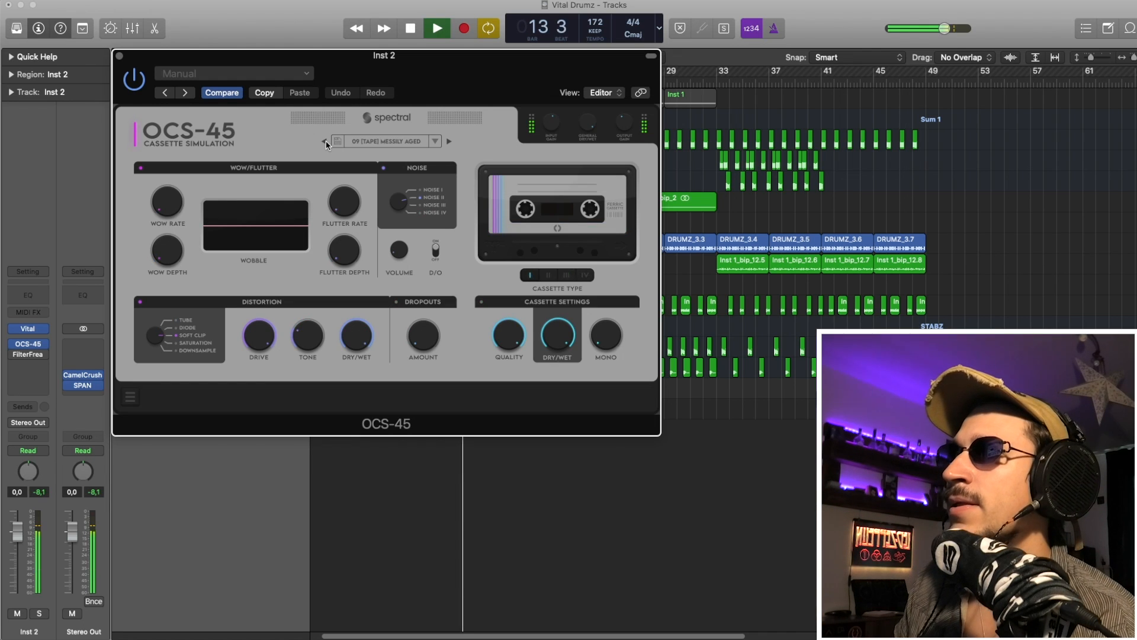
pyautogui.press('space')
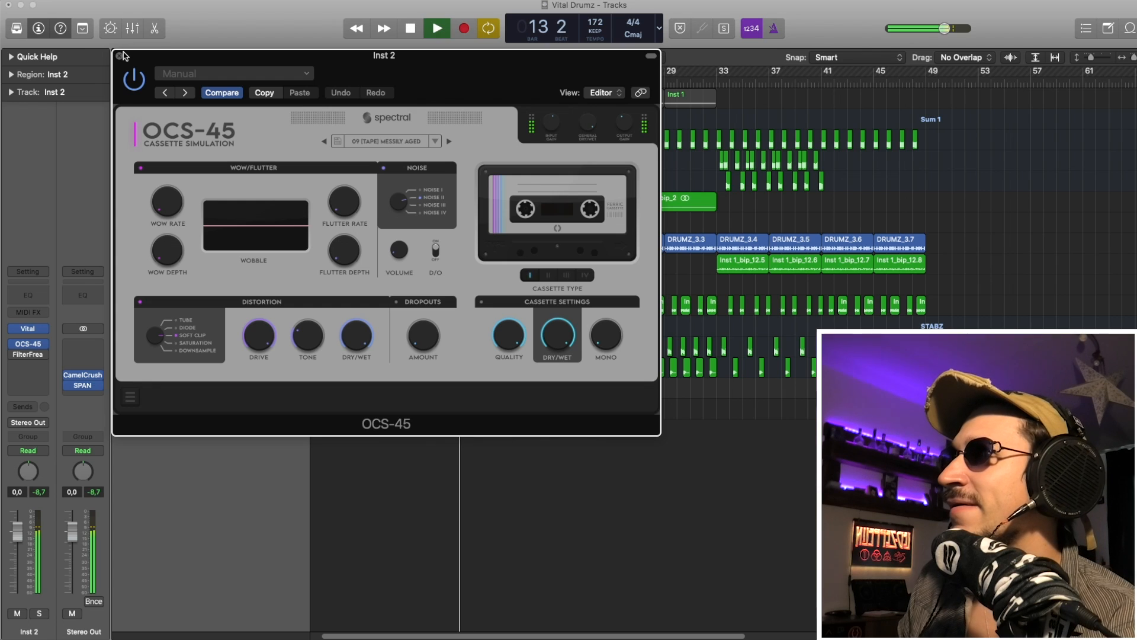
pyautogui.click(119, 56)
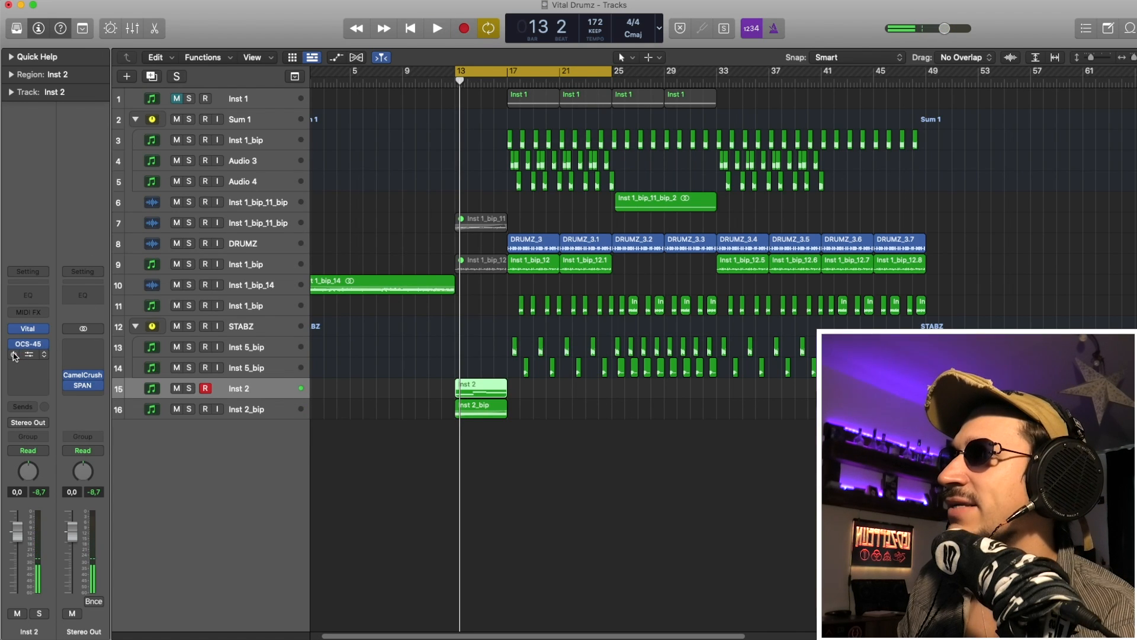
# Enable FilterFreak1 on the Inst 2 channel, inspect its settings, play the loop through it and close it.
pyautogui.click(34, 358)
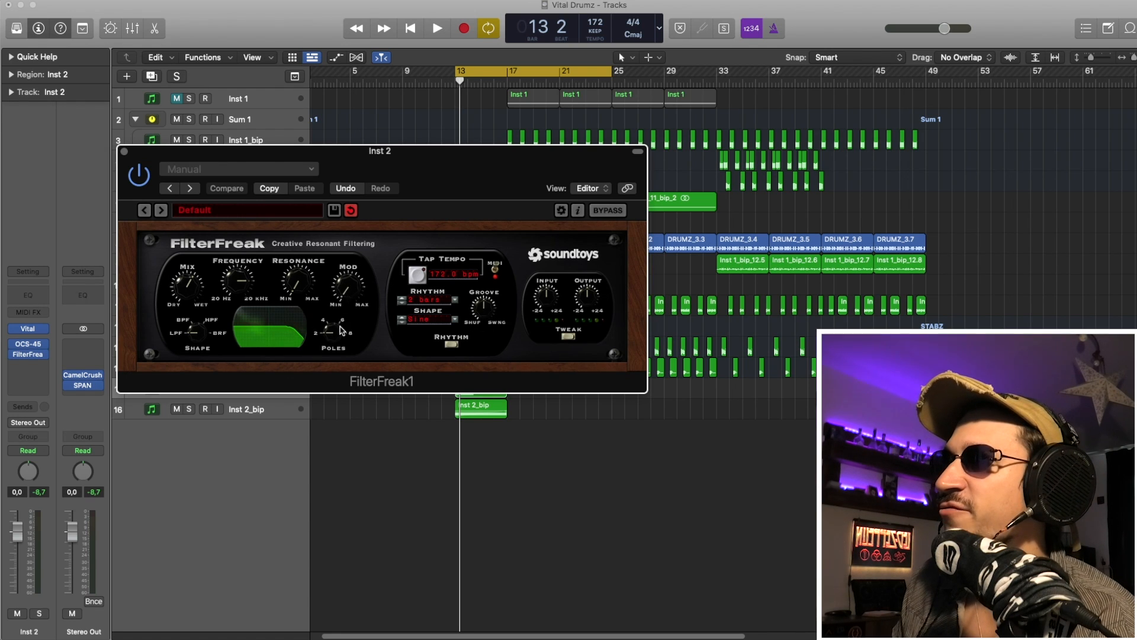
pyautogui.press('space')
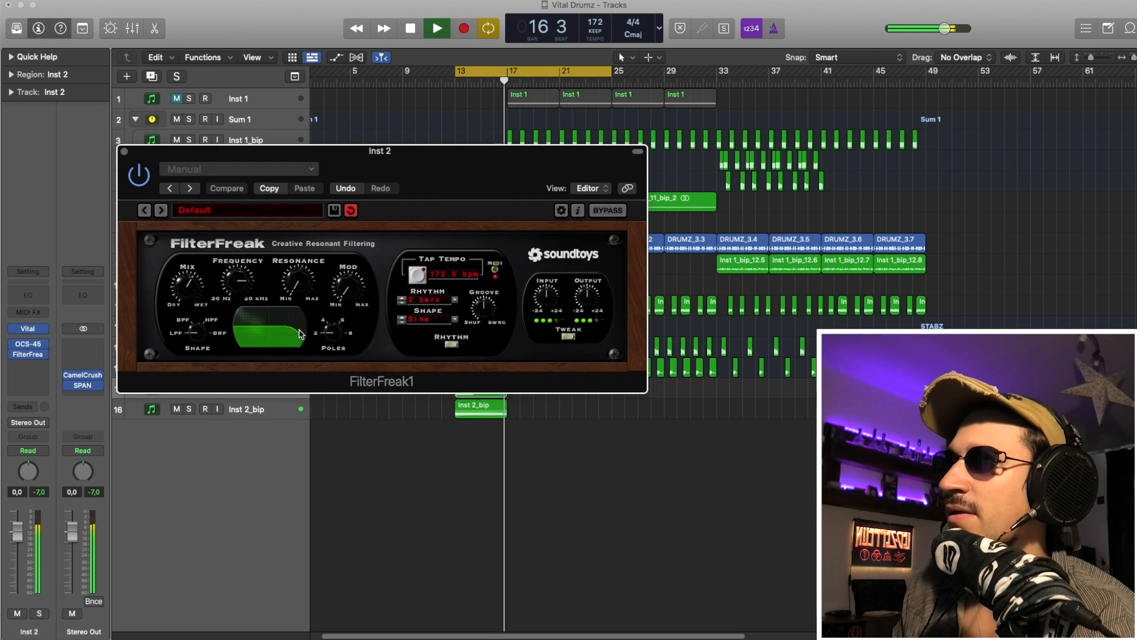
pyautogui.press('space')
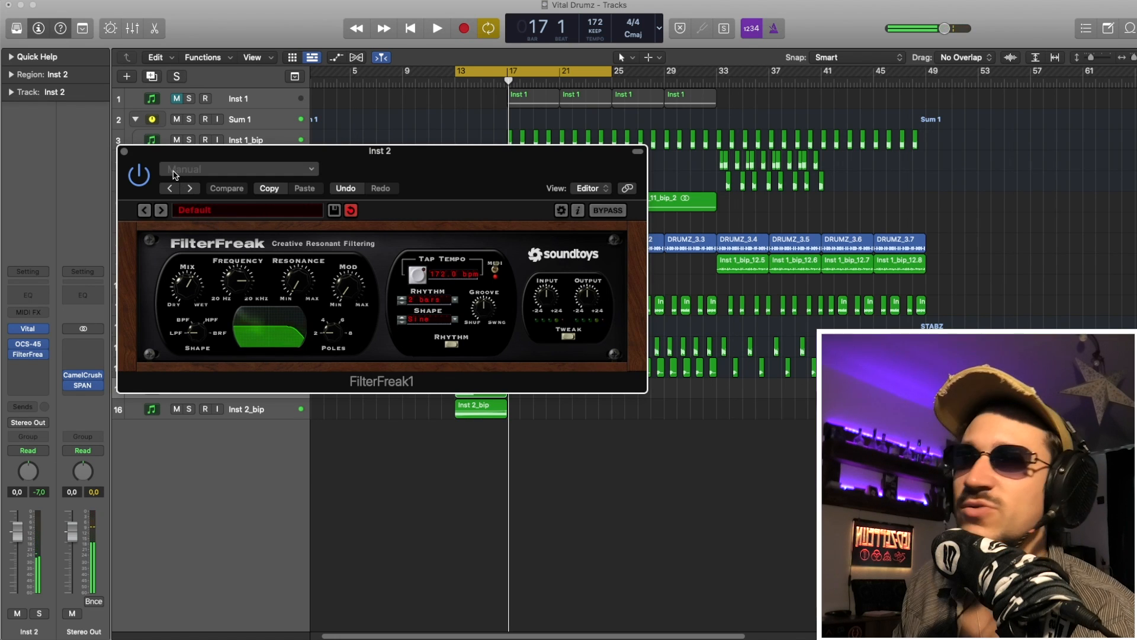
pyautogui.click(123, 152)
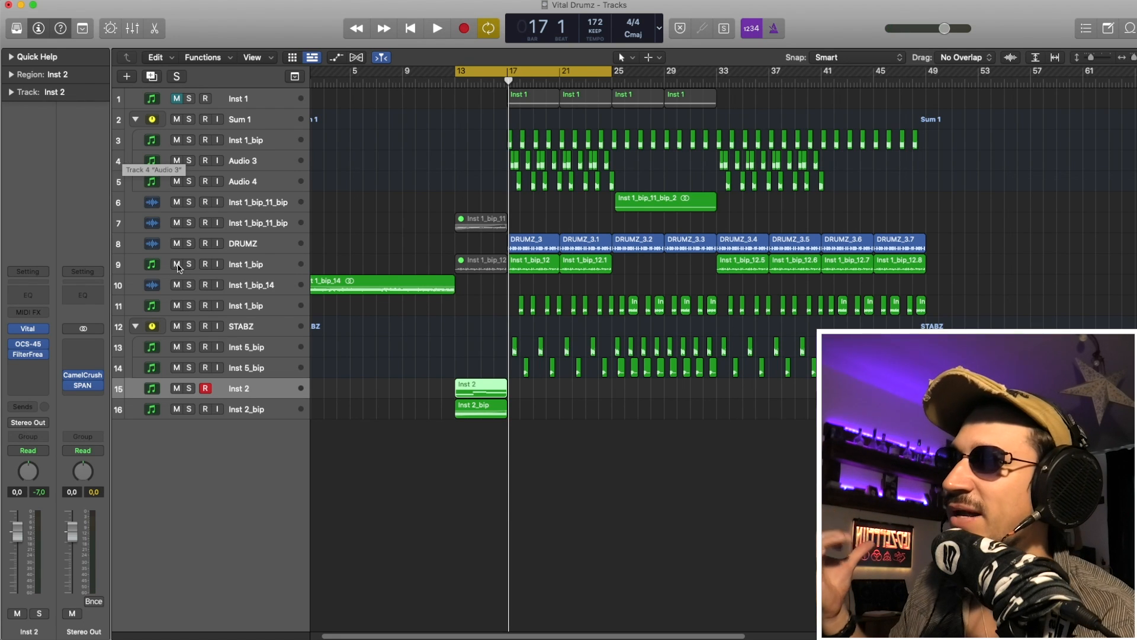
# Solo and select the Inst 2_bip track, and bypass its kHs Convolver, both Channel EQs and ChromaVerb.
pyautogui.click(189, 408)
pyautogui.click(253, 410)
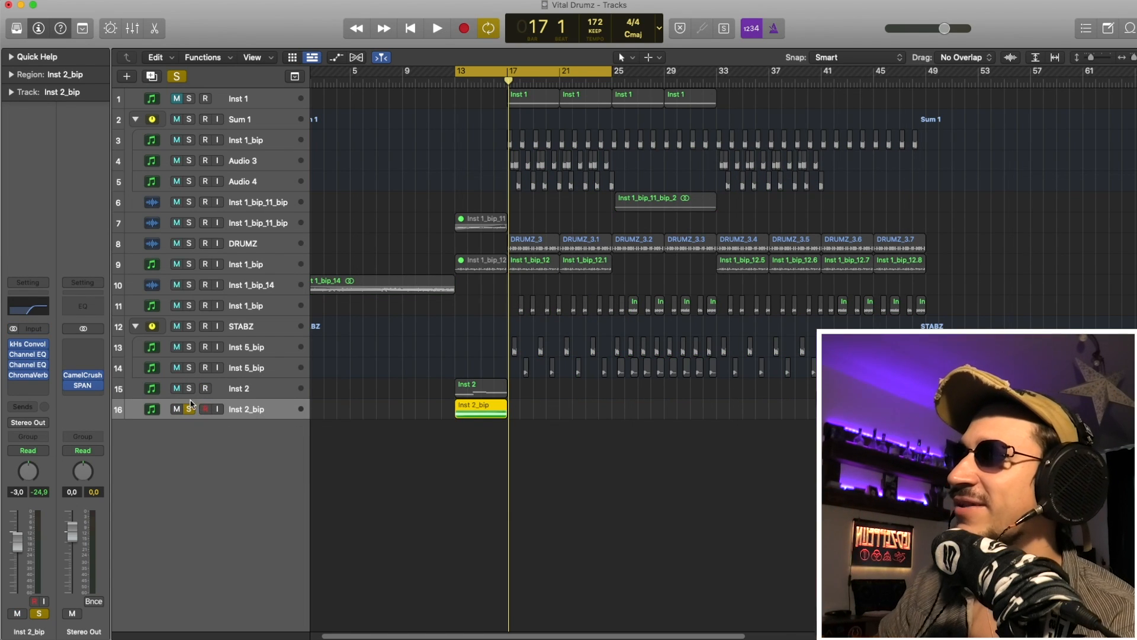
pyautogui.moveTo(15, 356)
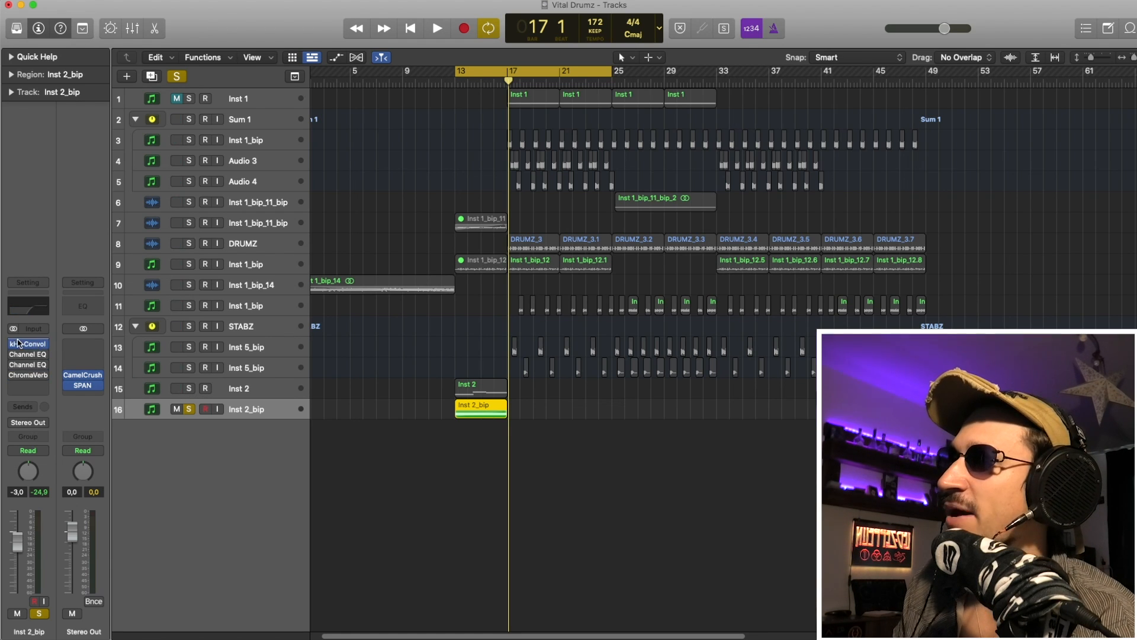
# Listen to the unprocessed Inst 2_bip noise layer and enlarge its track to examine the region's waveform and fade.
pyautogui.click(492, 442)
pyautogui.press('space')
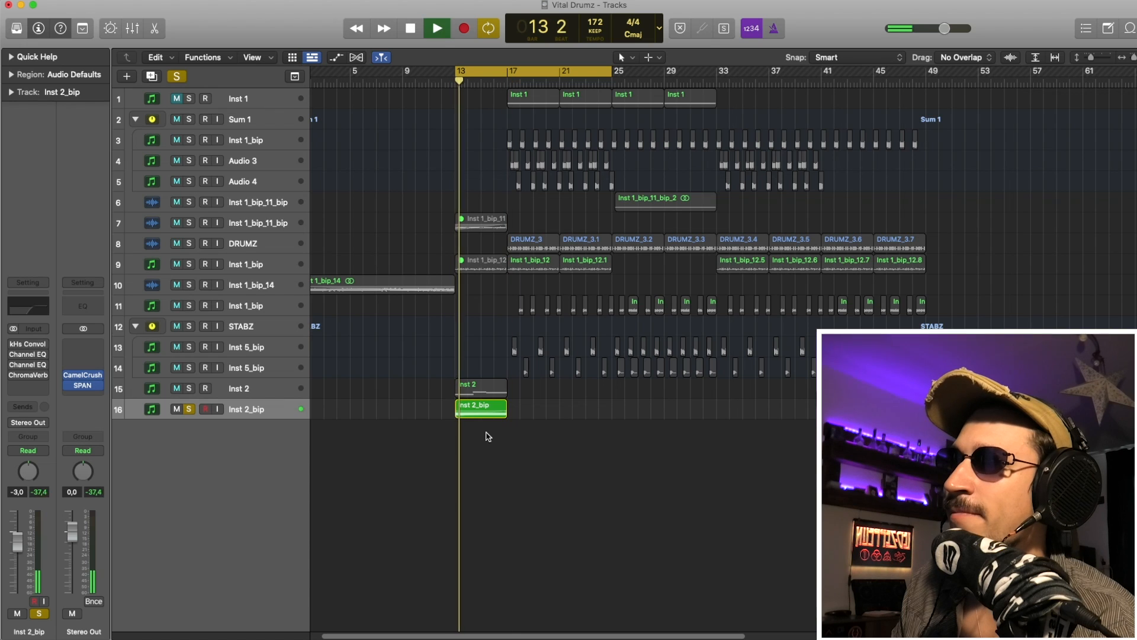
pyautogui.press('space')
pyautogui.hotkey('ctrl', 'z')
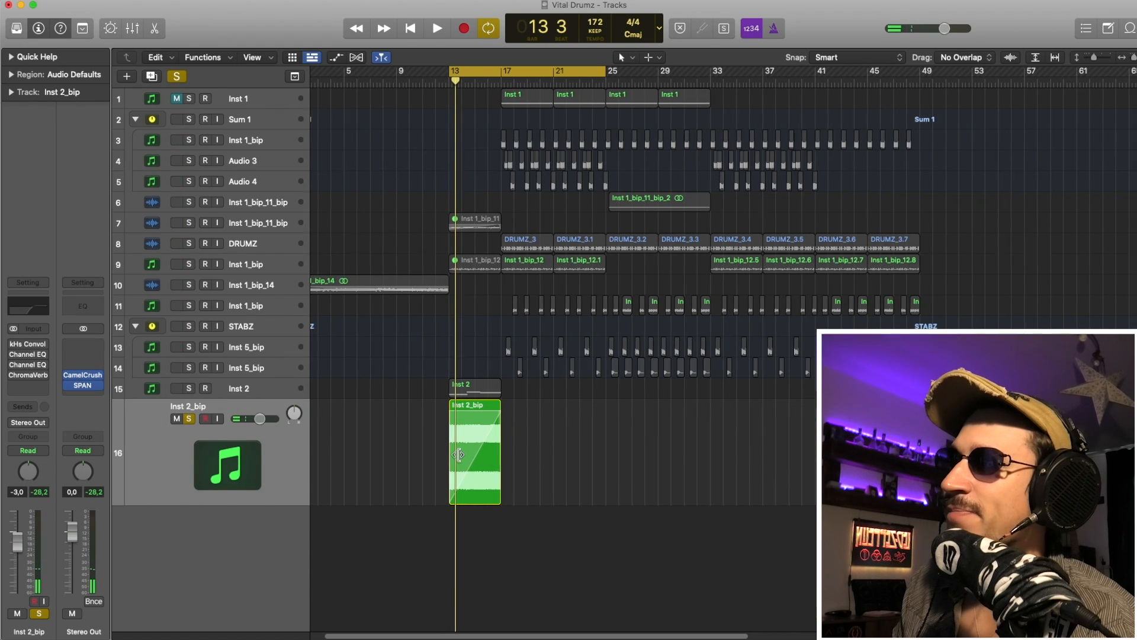
pyautogui.press('space')
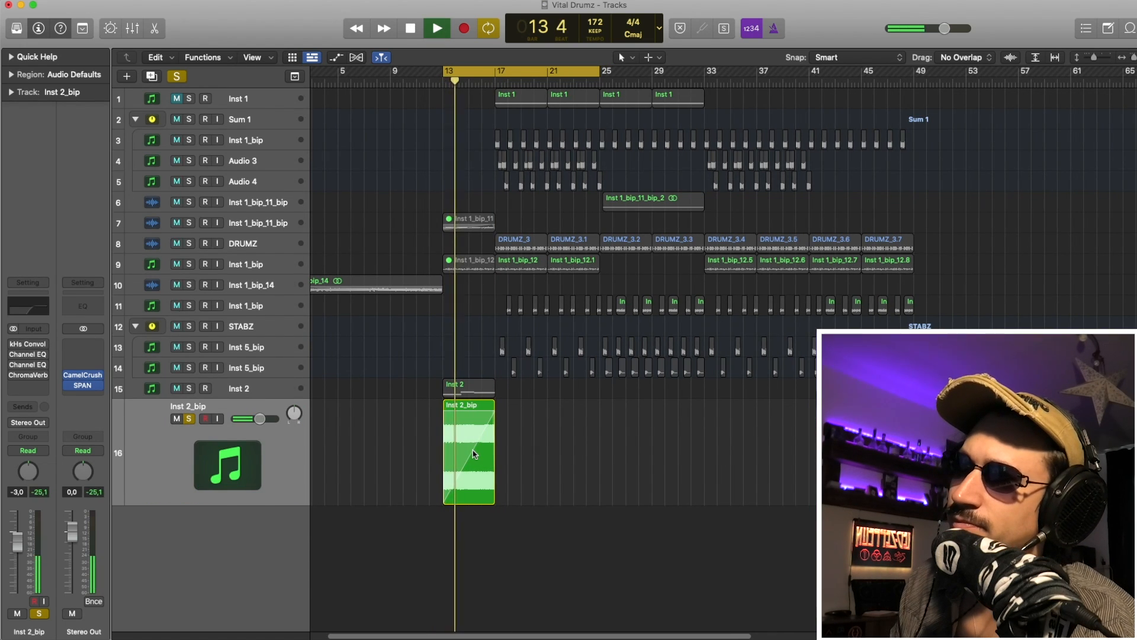
pyautogui.press('space')
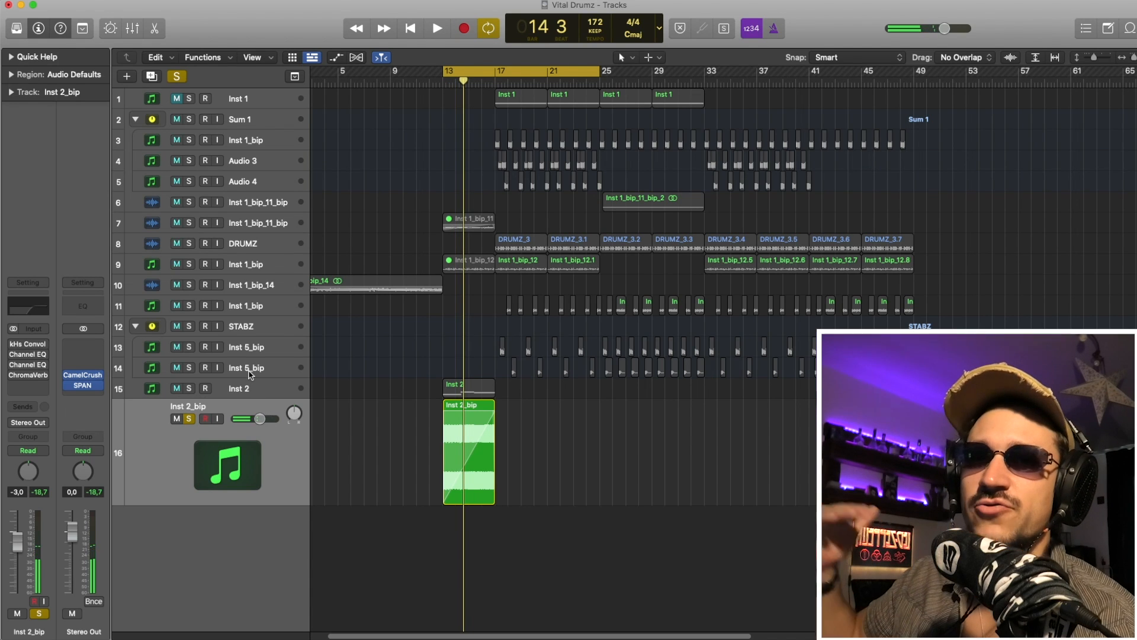
# Enable kHs Convolver on Inst 2_bip, check its White Decay 200 ms impulse response and play the layer through it.
pyautogui.click(31, 346)
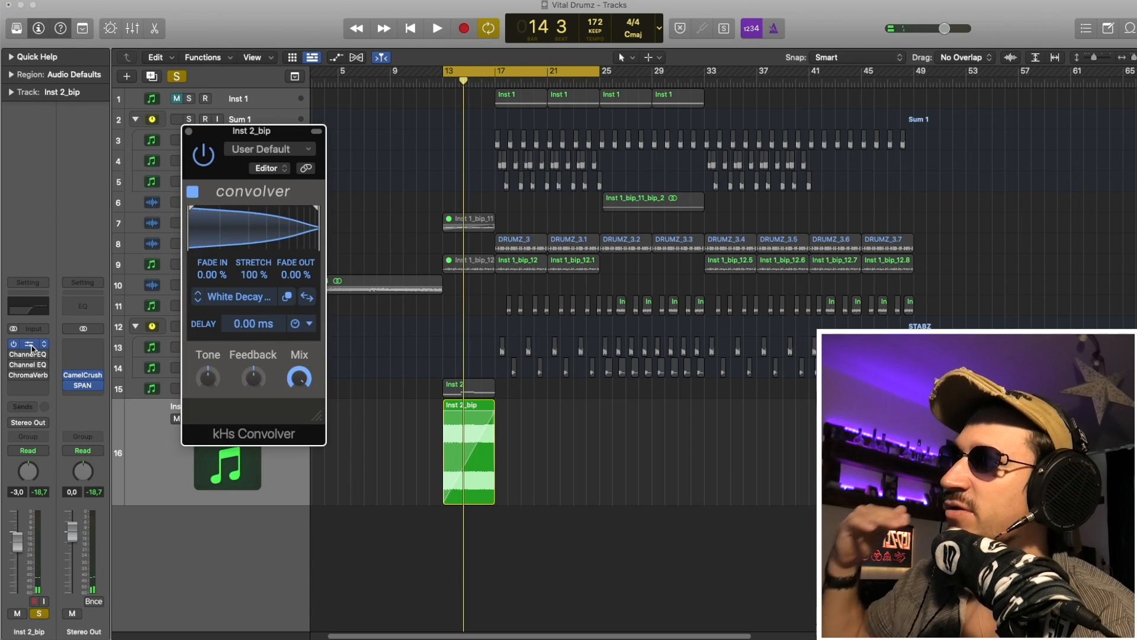
pyautogui.click(254, 309)
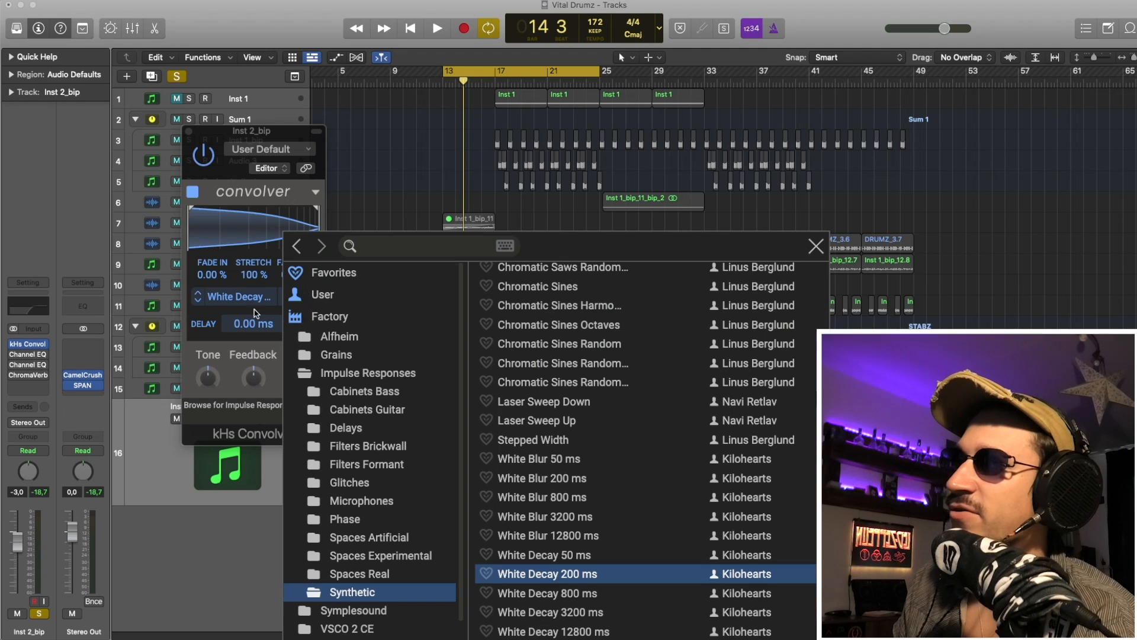
pyautogui.click(817, 248)
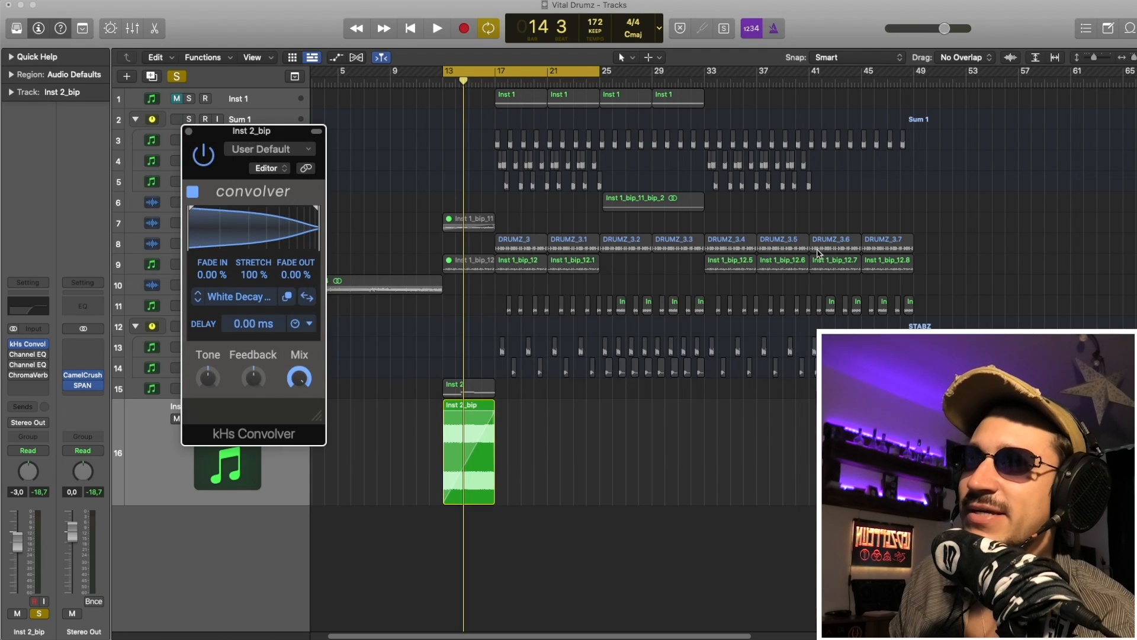
pyautogui.press('space')
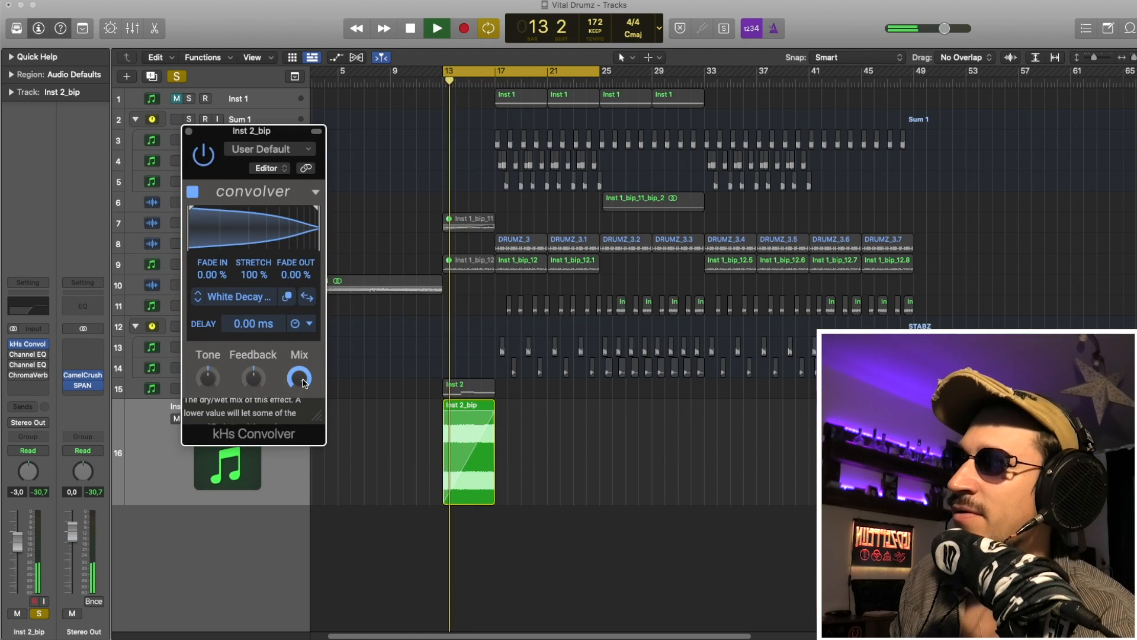
pyautogui.press('space')
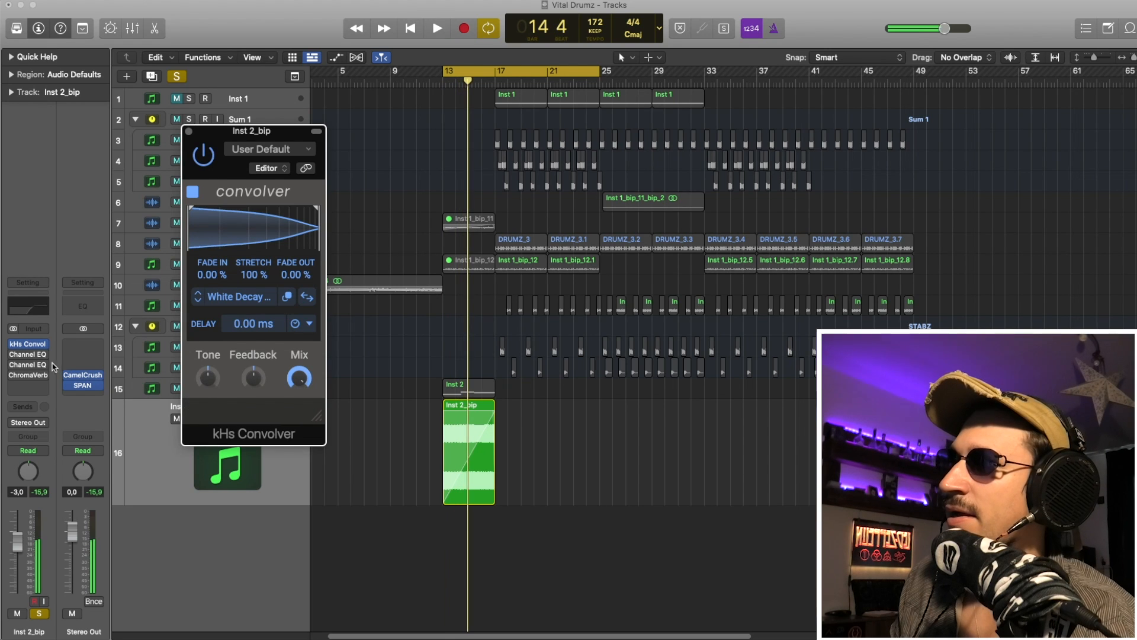
# Enable both Channel EQs on the Inst 2_bip channel and open them to examine their low-cut curves.
pyautogui.moveTo(13, 355); pyautogui.dragTo(18, 364)
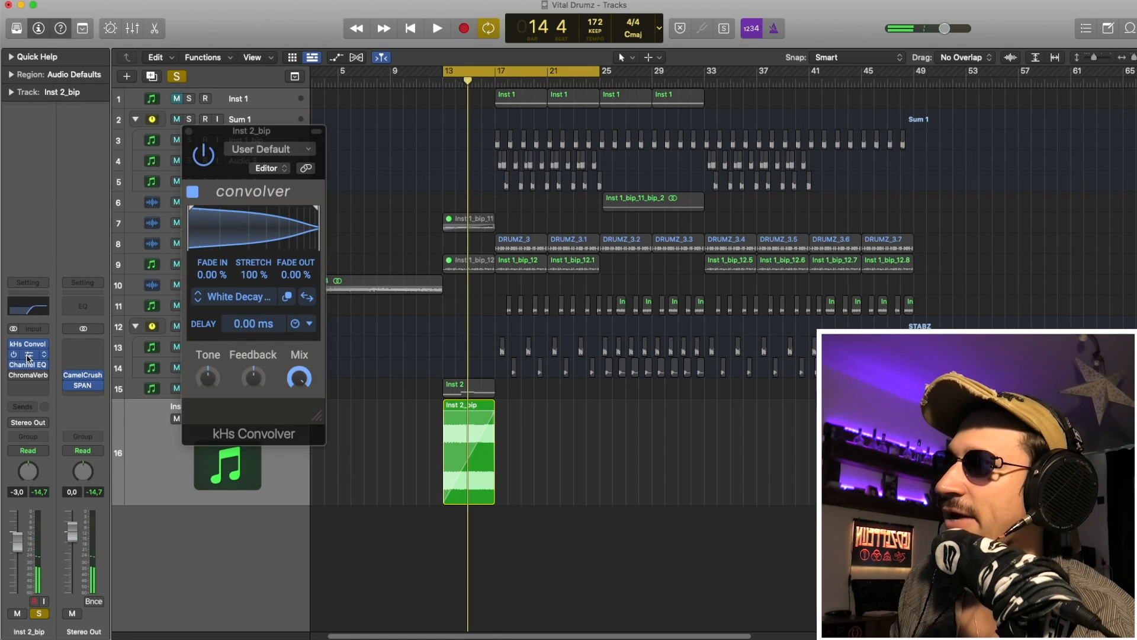
pyautogui.click(27, 356)
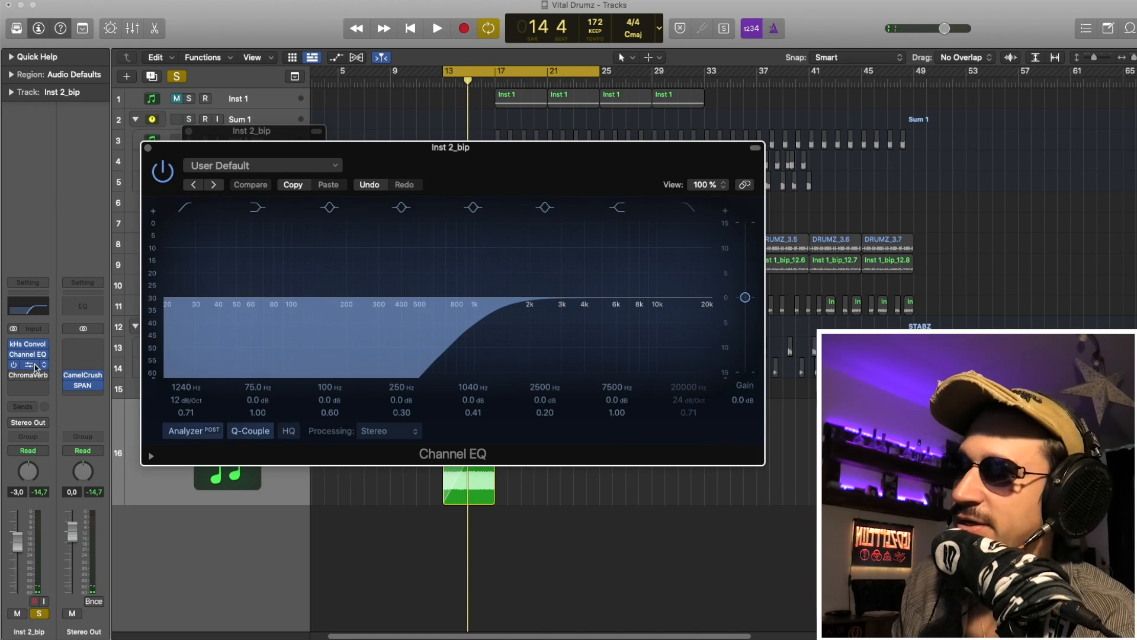
pyautogui.click(35, 365)
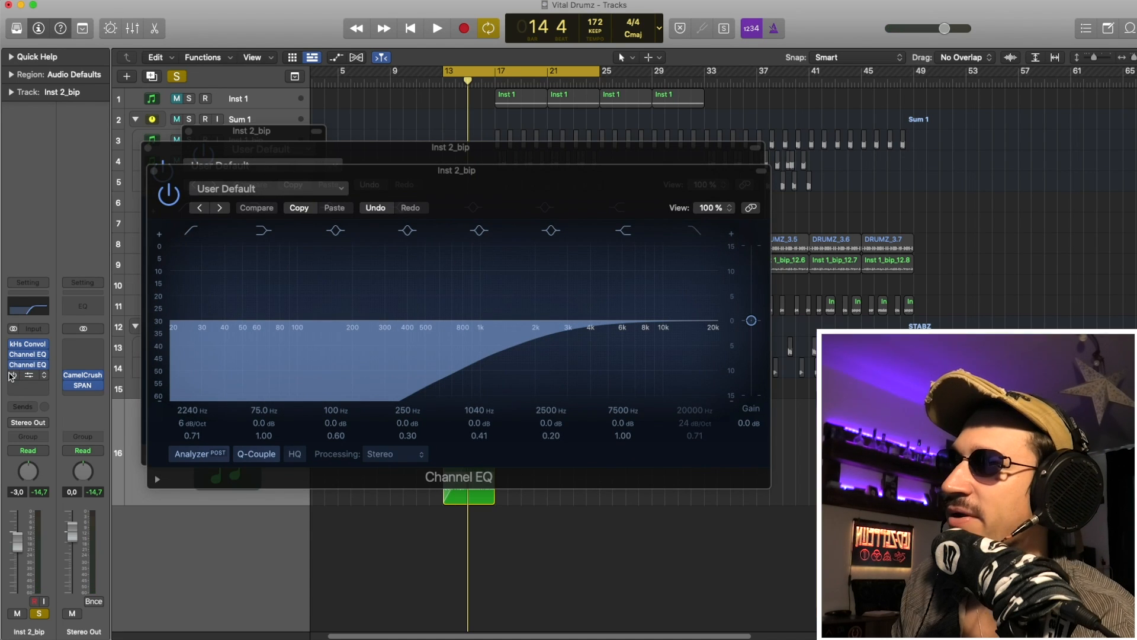
# Enable ChromaVerb on Inst 2_bip, inspect its Reflective Hall damping curve and close all the open plugin windows.
pyautogui.click(13, 376)
pyautogui.click(29, 376)
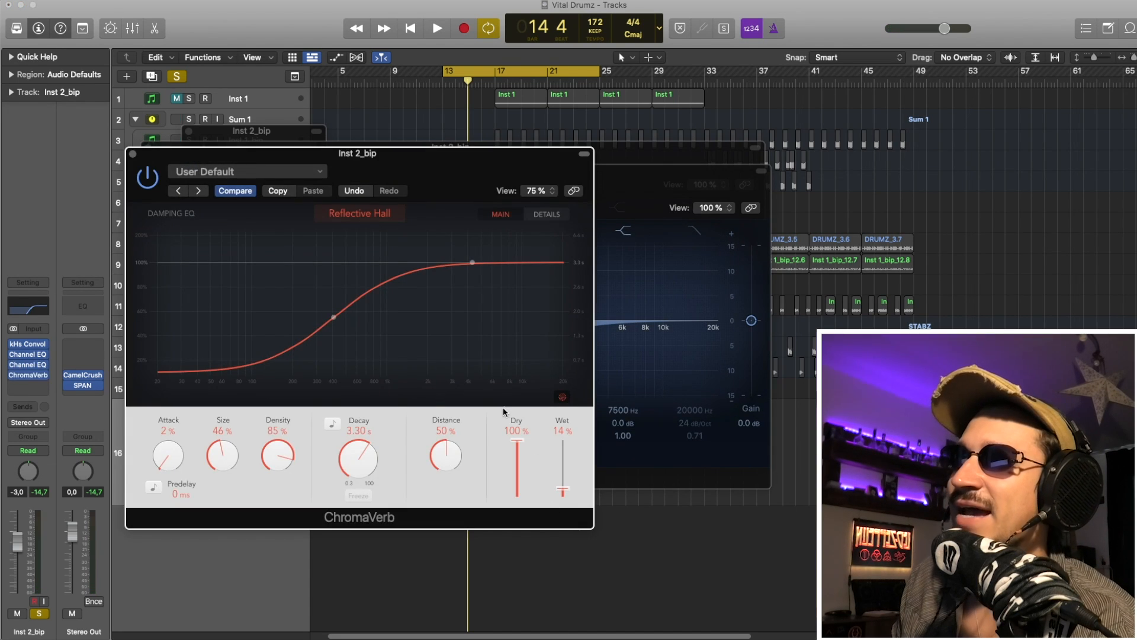
pyautogui.click(334, 317)
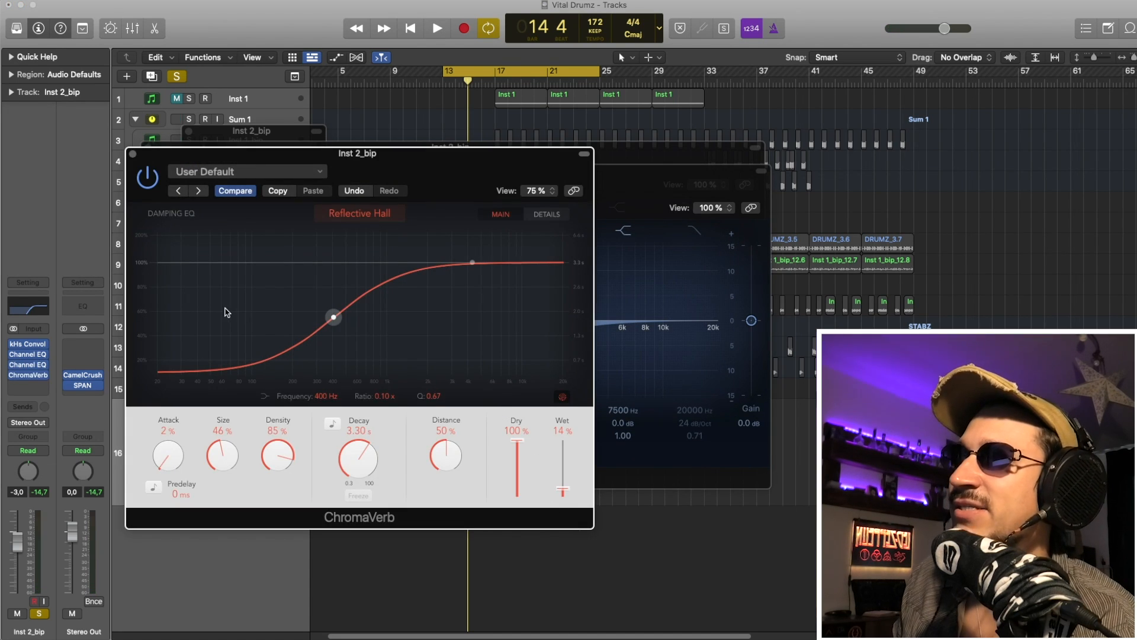
pyautogui.click(134, 154)
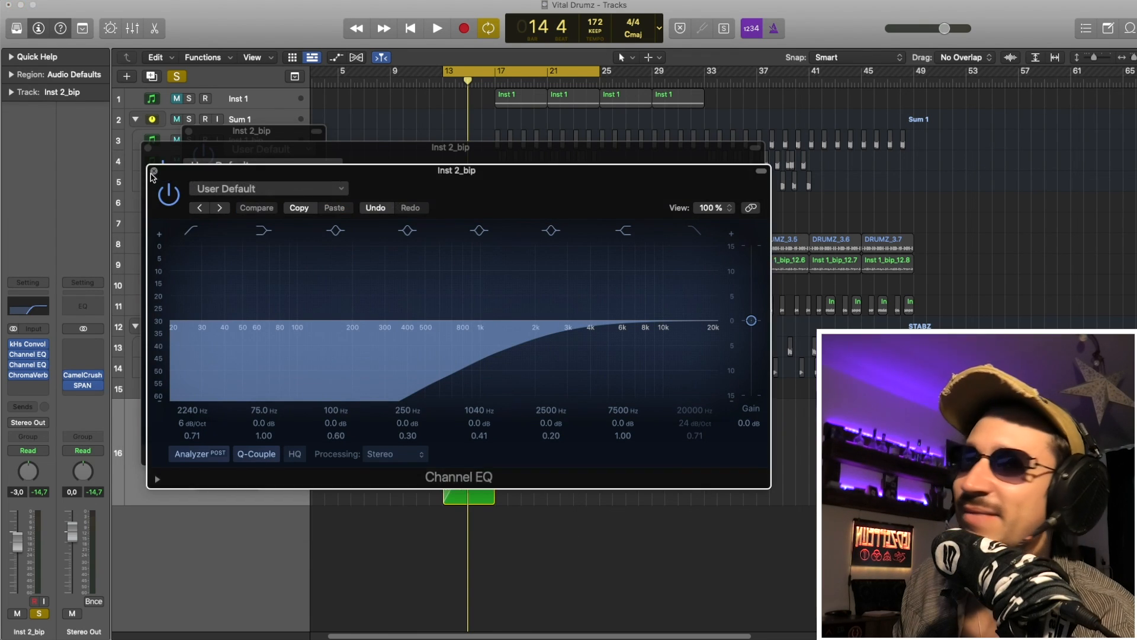
pyautogui.click(153, 172)
pyautogui.click(148, 148)
pyautogui.click(186, 130)
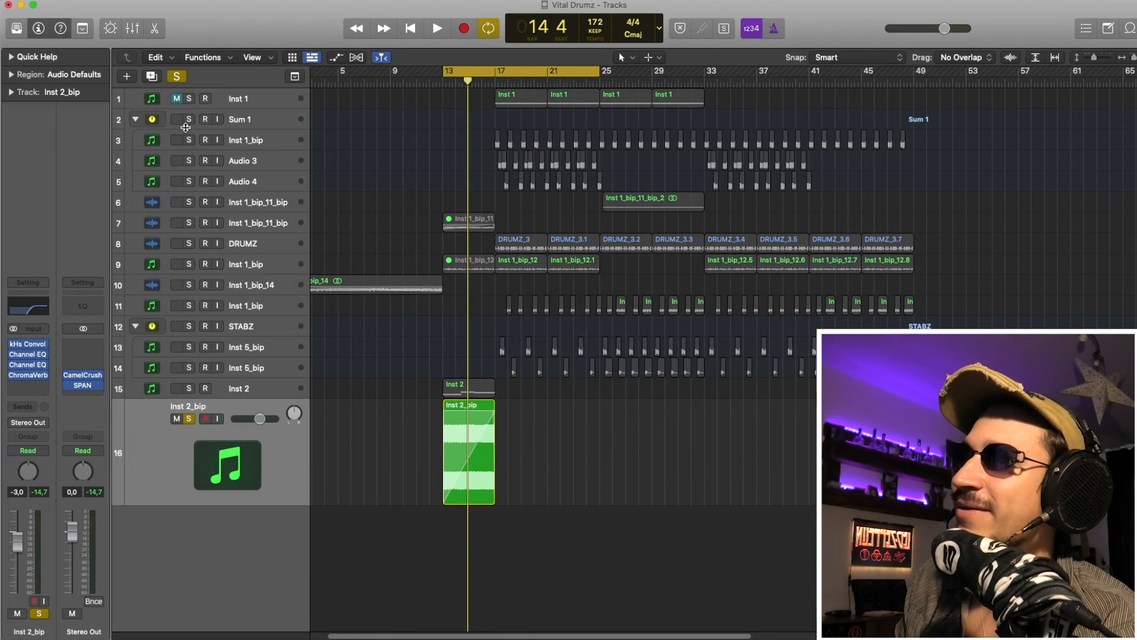
# Play the processed Inst 2_bip layer briefly, add Inst 2 to the solo, select it and play both layers together.
pyautogui.press('space')
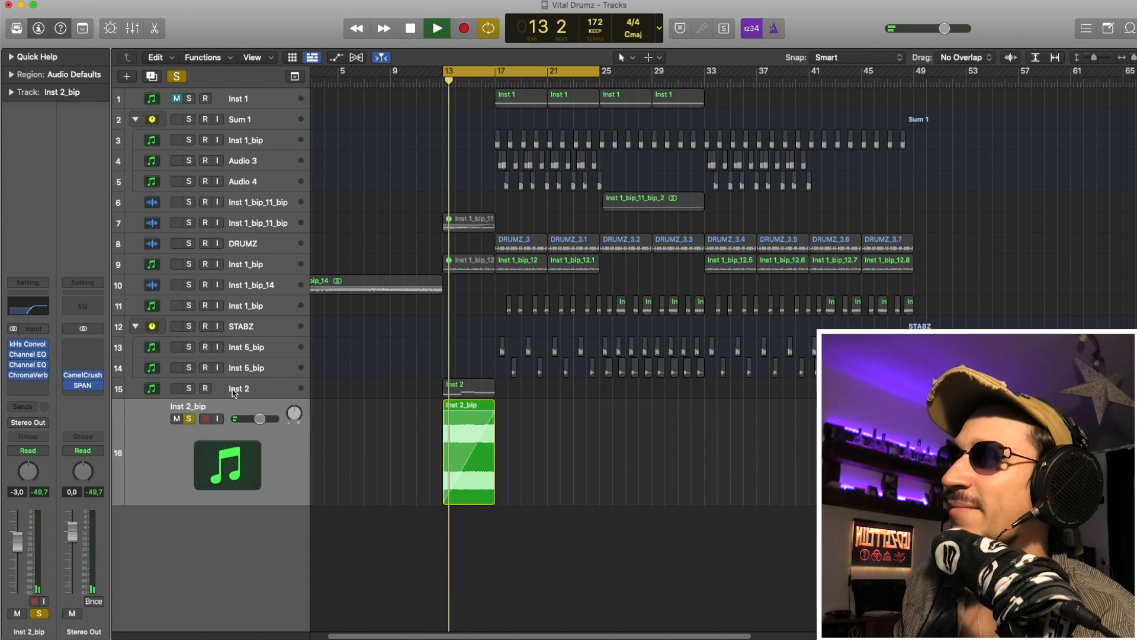
pyautogui.press('space')
pyautogui.click(189, 388)
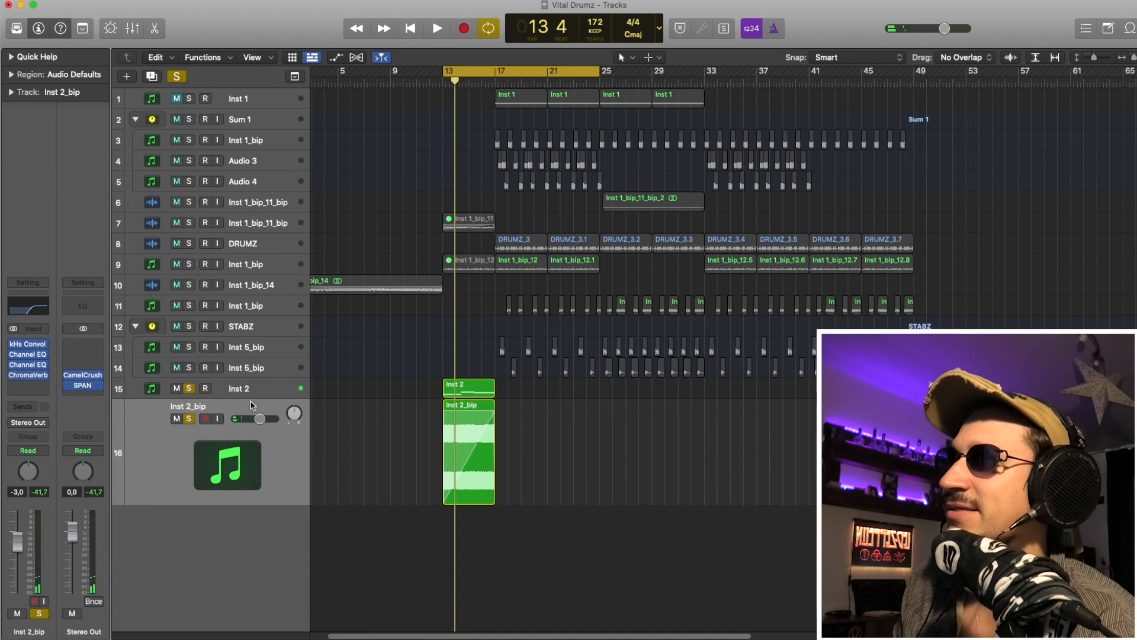
pyautogui.click(280, 391)
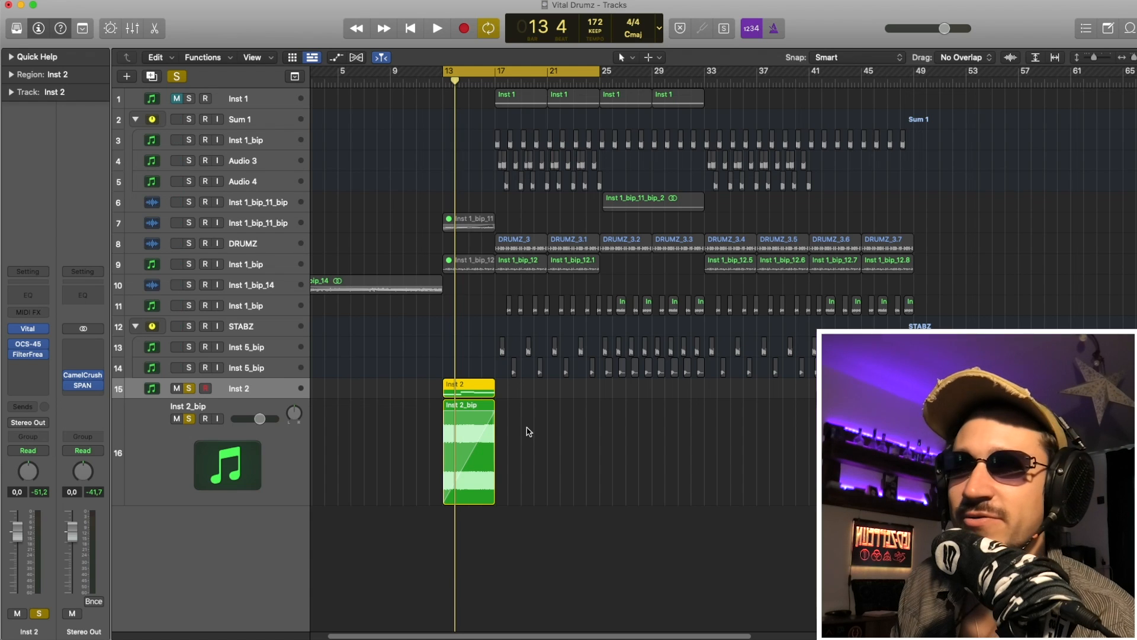
pyautogui.press('space')
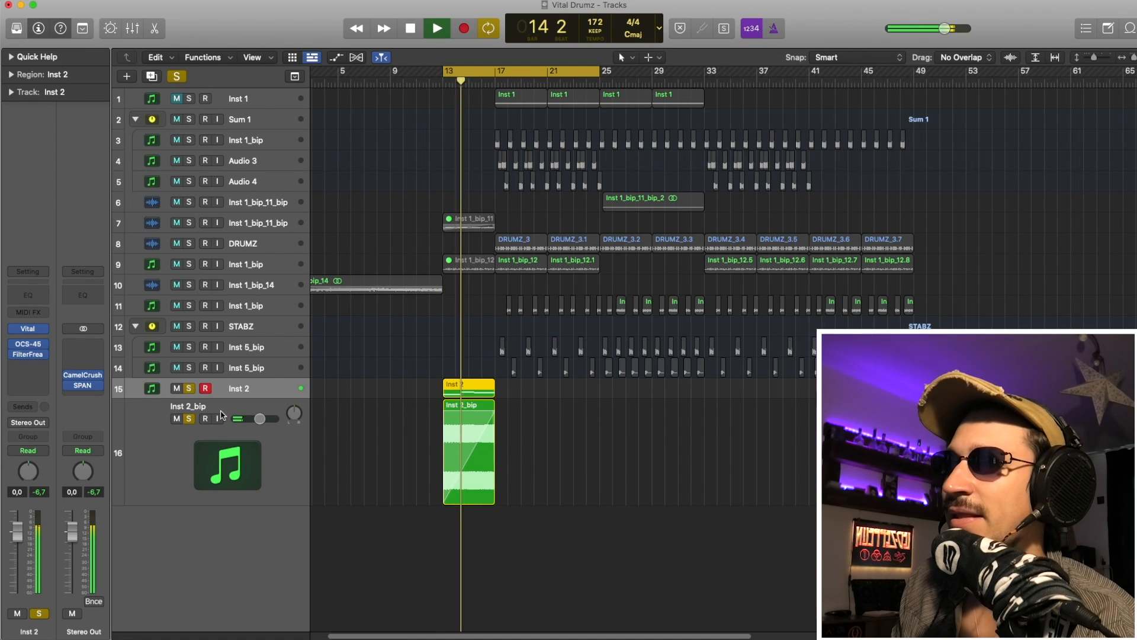
# Unsolo Inst 2 and Inst 2_bip, deselect the regions, and listen to the bass layers leading into the full arrangement.
pyautogui.press('s')
pyautogui.click(598, 445)
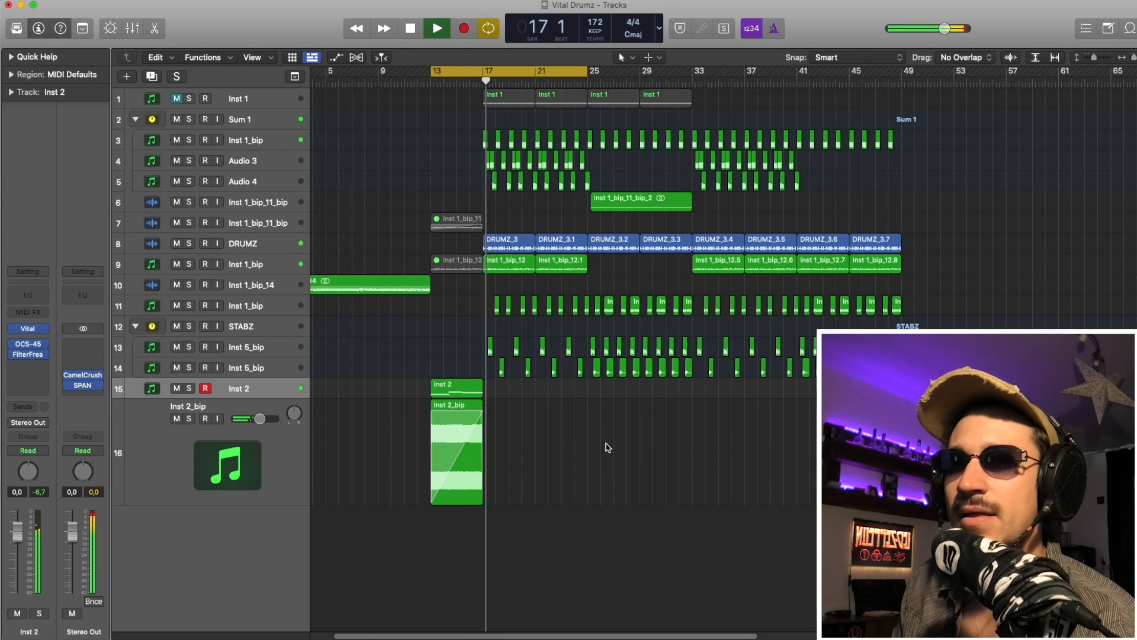
pyautogui.press('space')
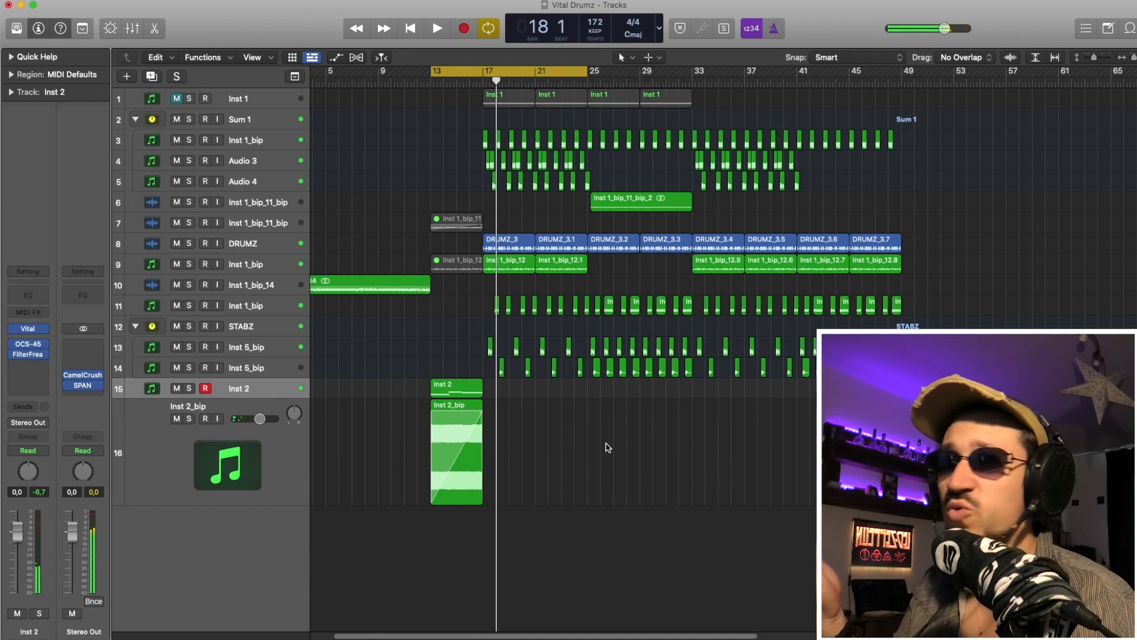